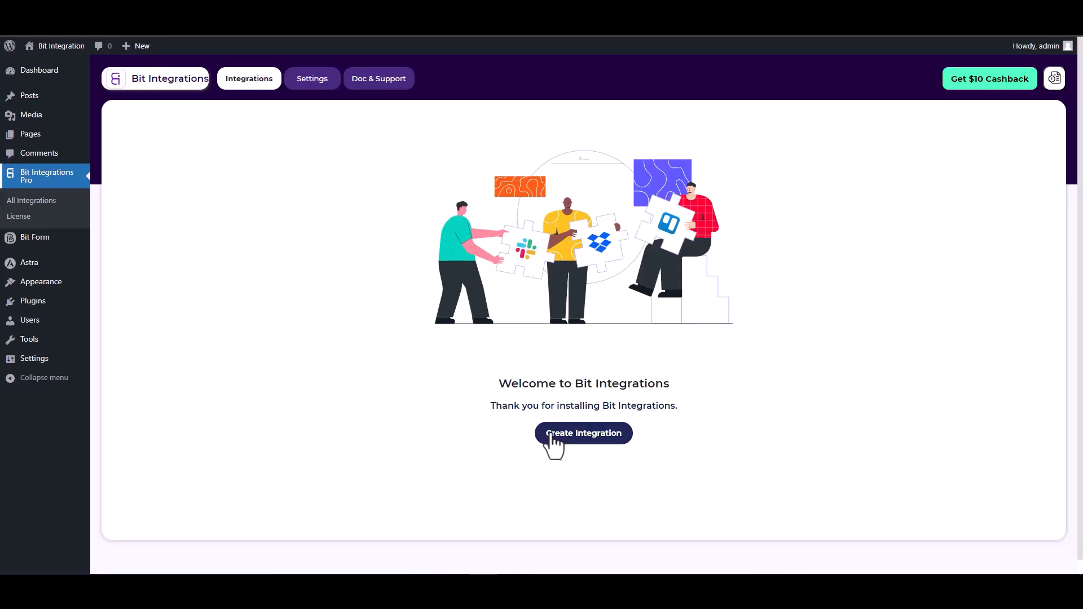
Search the triggers for "site", choose SiteOrigin Widgets as the trigger and start fetching its form data
left_click(398, 145)
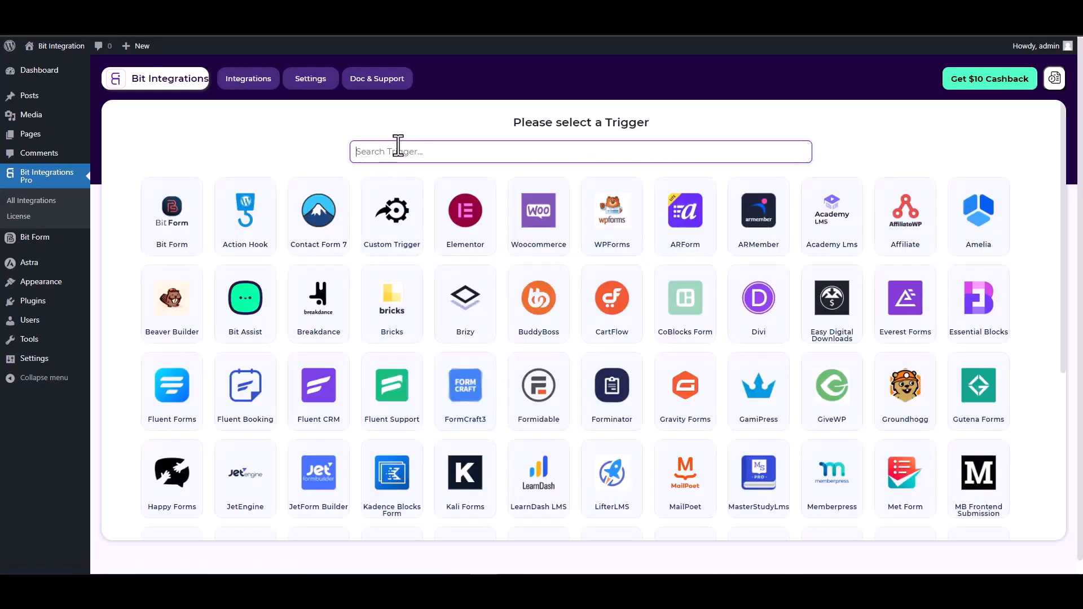
type("site")
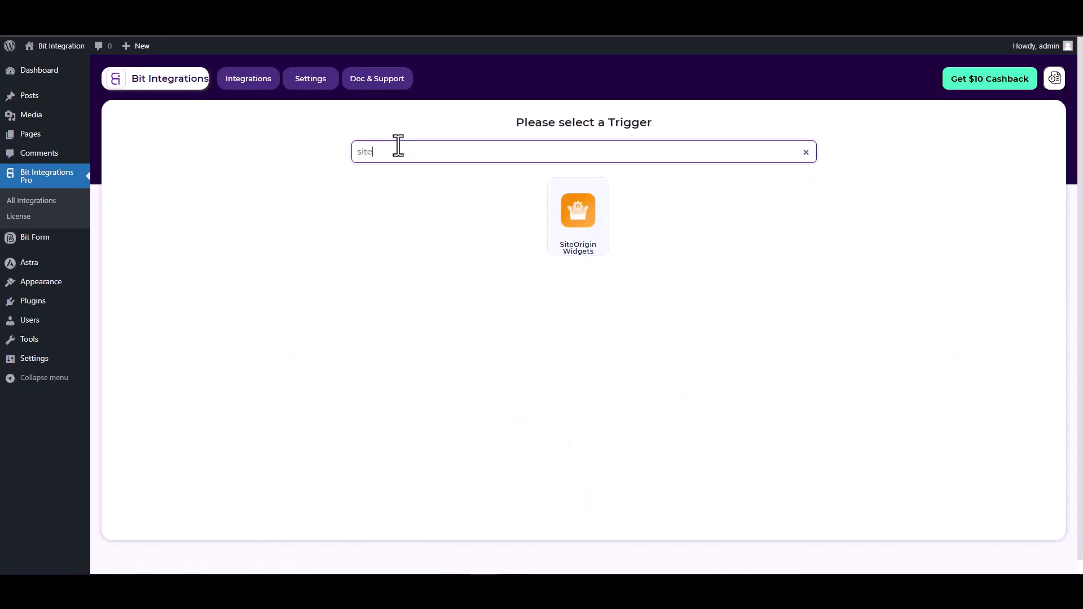
left_click(584, 218)
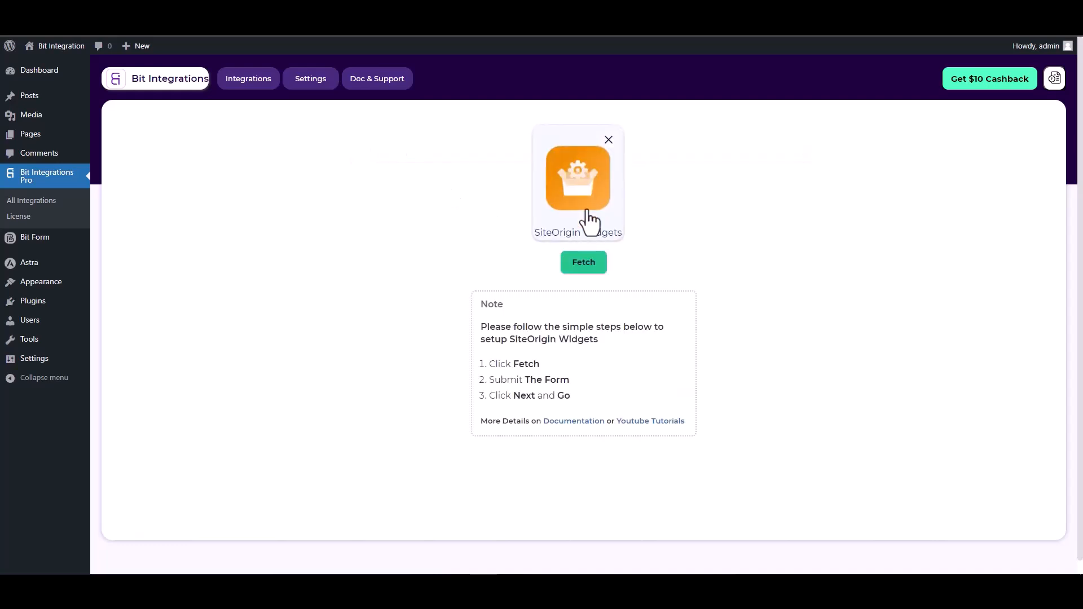
left_click(585, 263)
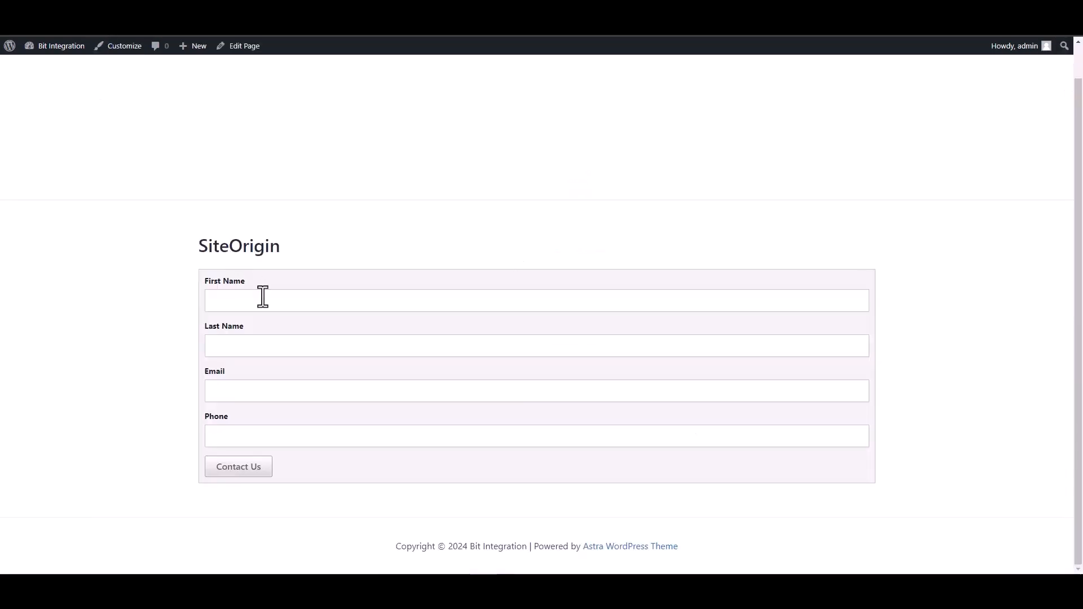
Fill in the SiteOrigin contact form with first name "test", last name "test1", a sample email and phone number, and submit it
left_click(262, 301)
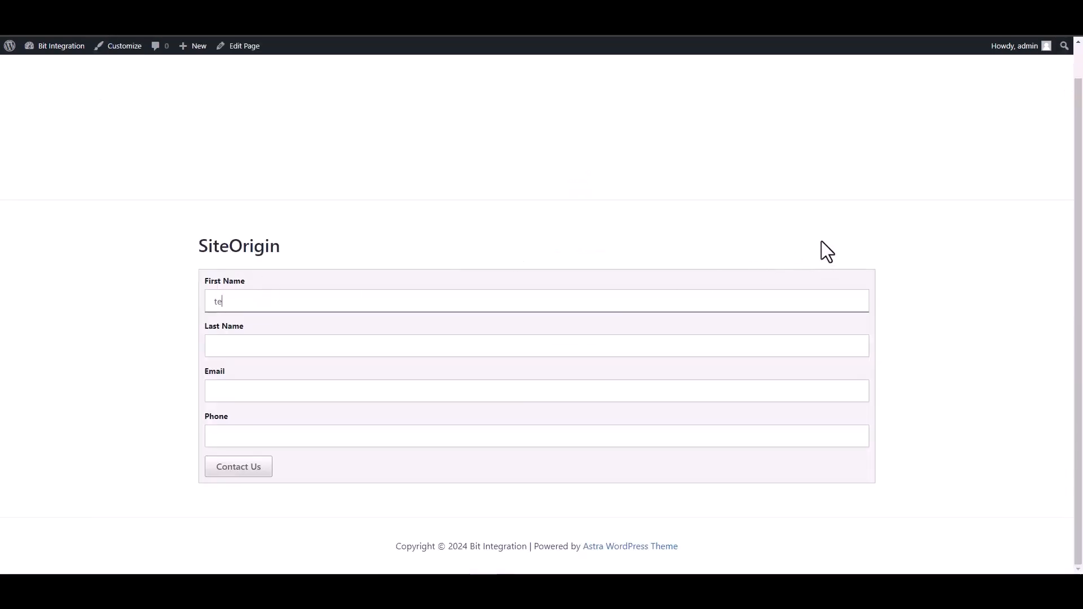
left_click(823, 341)
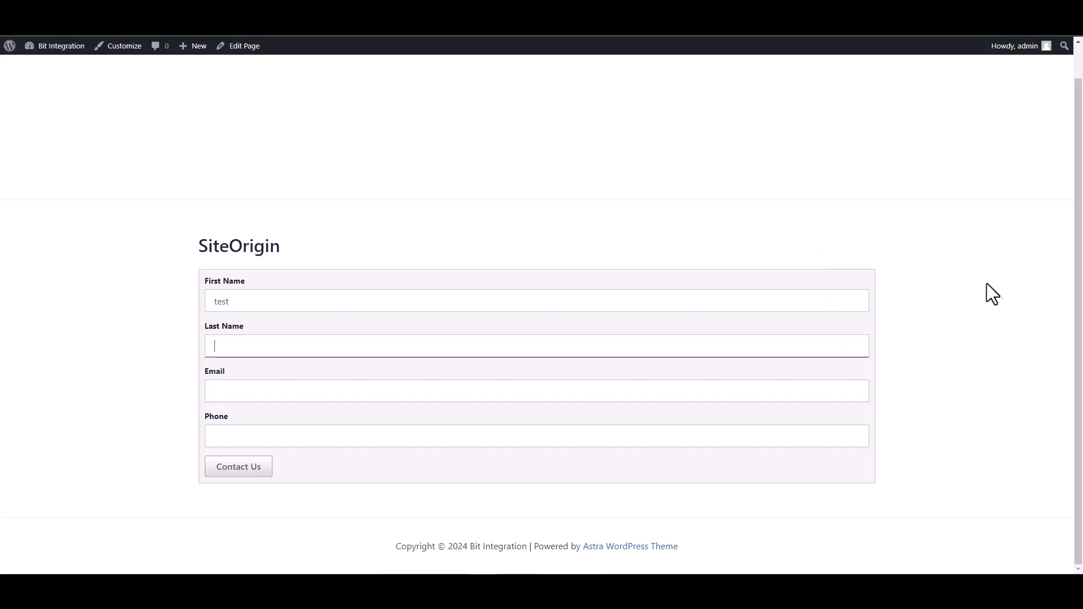
type("test1")
key("Tab")
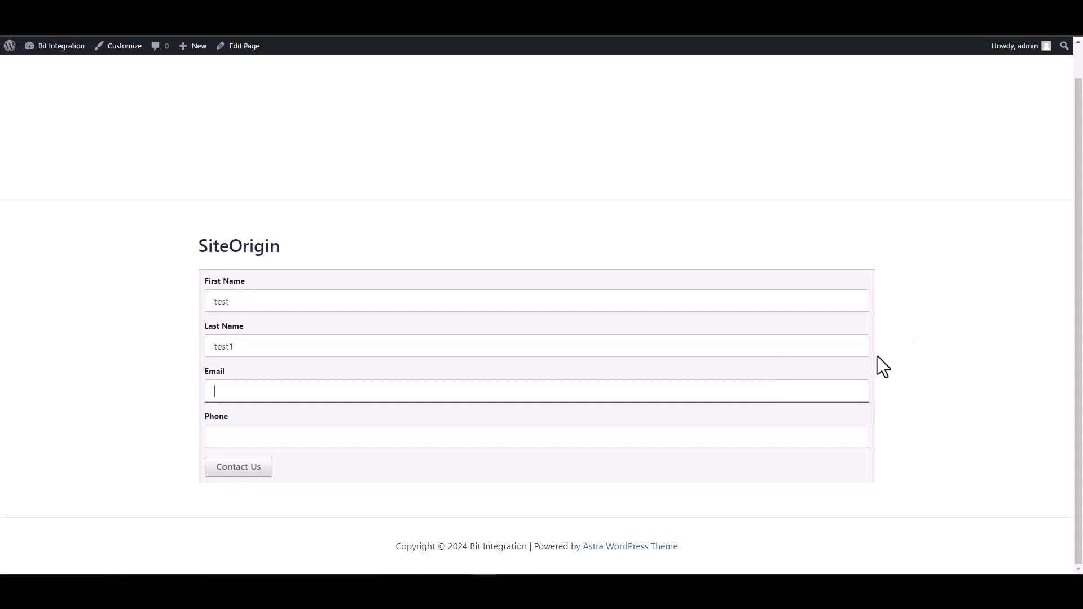
type("test@test")
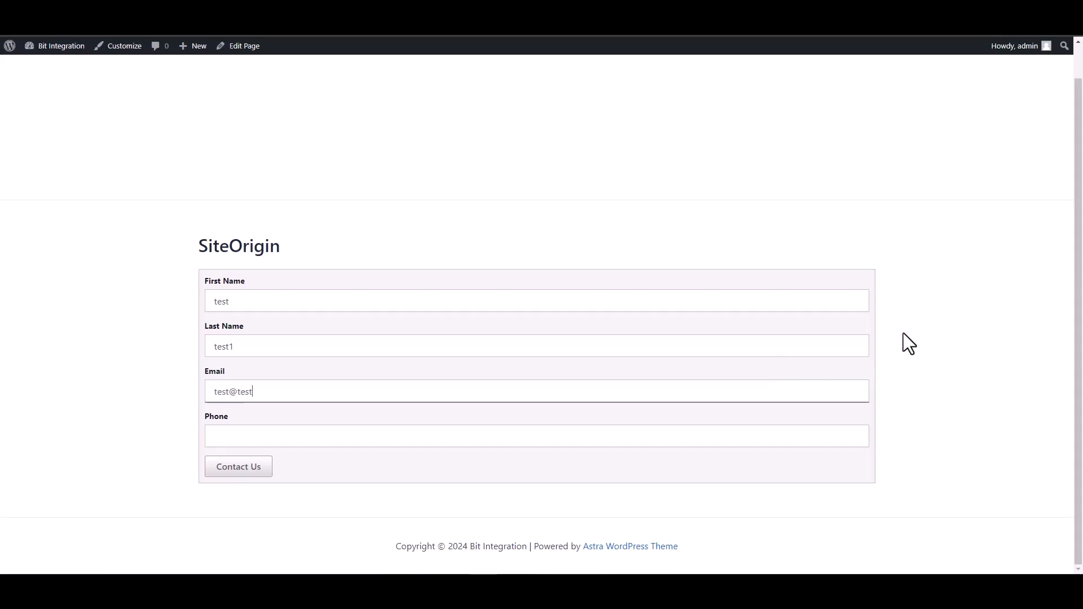
type(".com")
left_click(807, 445)
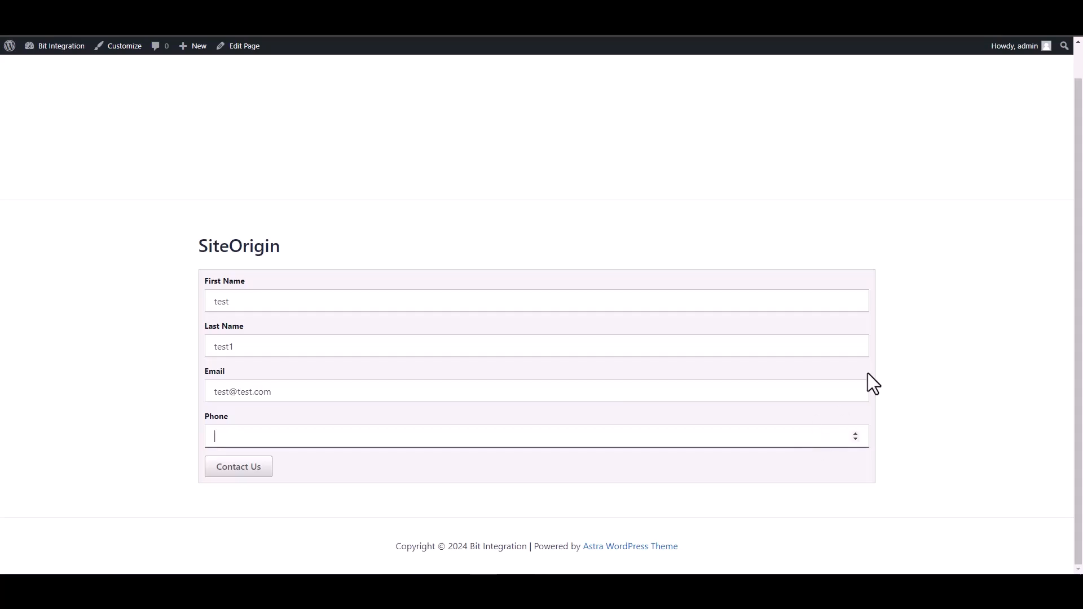
type("12345678")
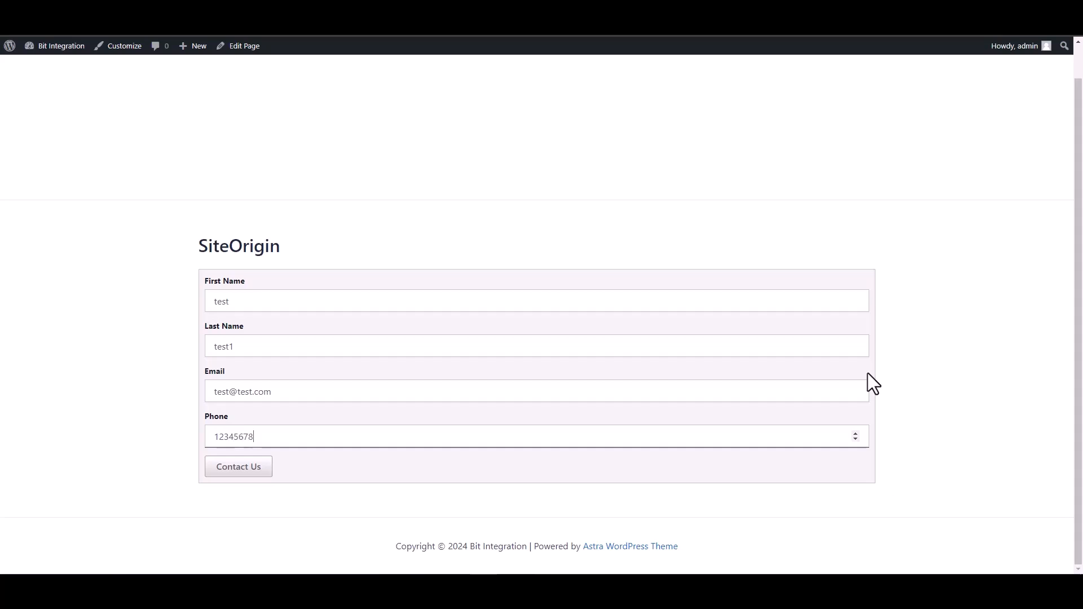
left_click(253, 472)
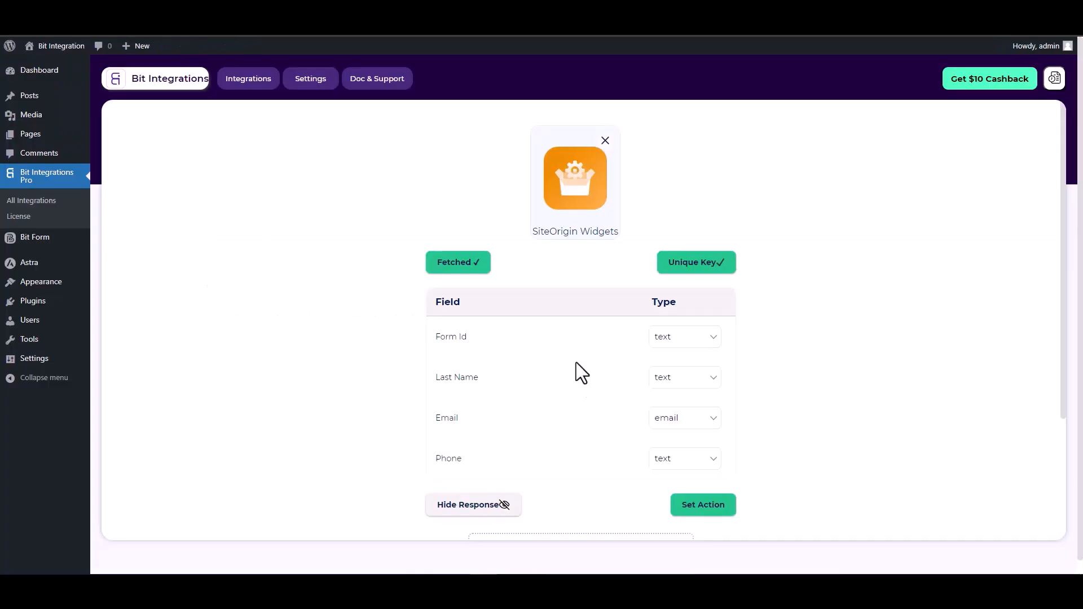
Accept the fetched form fields, continue to the action selection, search for "con" and choose ConstantContact
scroll(654, 384, "down", 5)
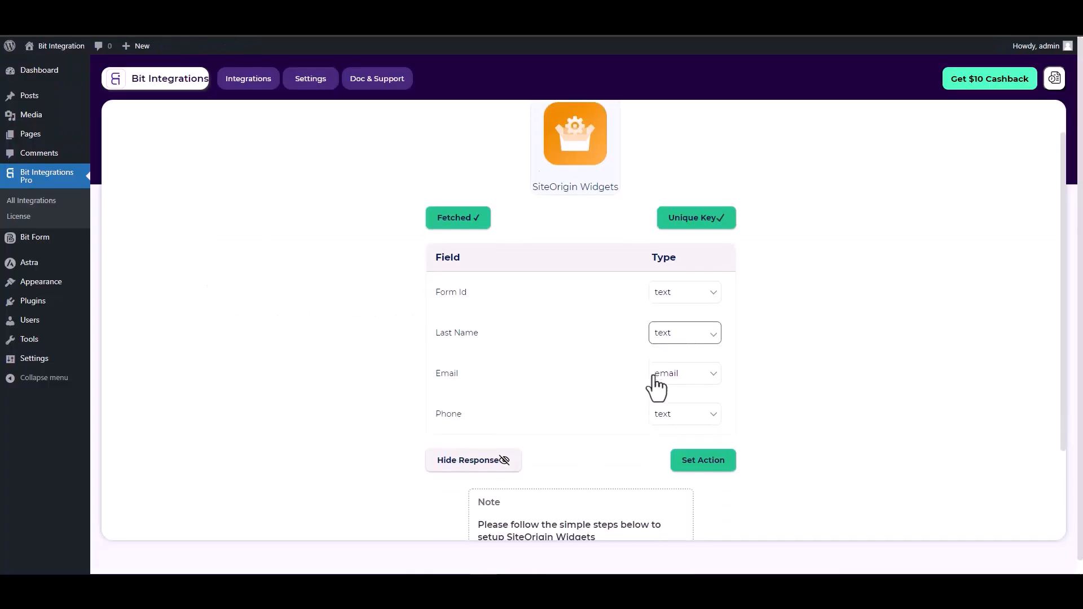
scroll(647, 325, "up", 2)
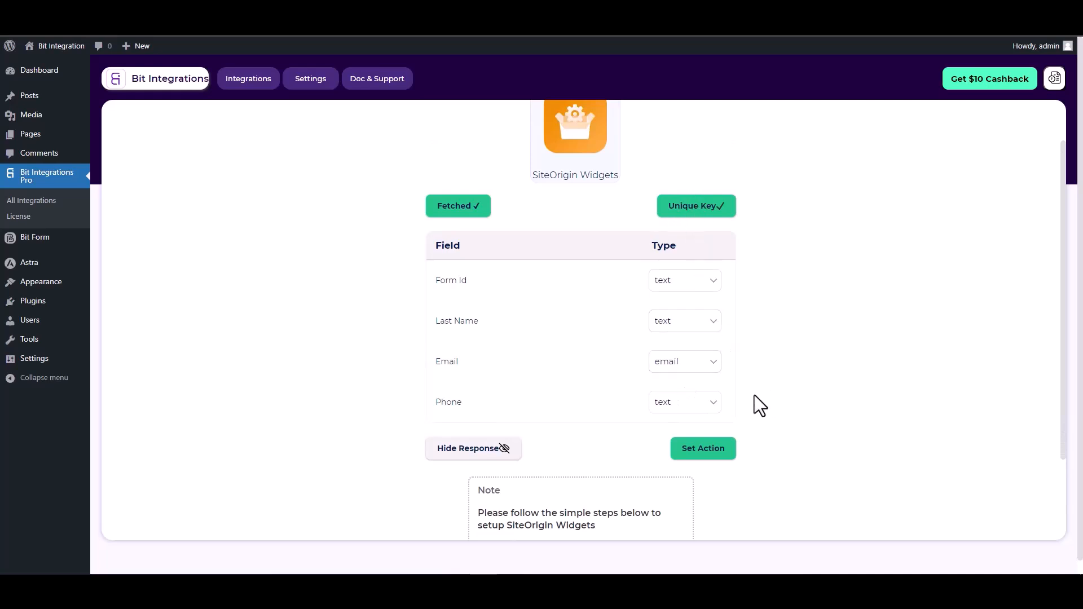
left_click(702, 448)
left_click(703, 447)
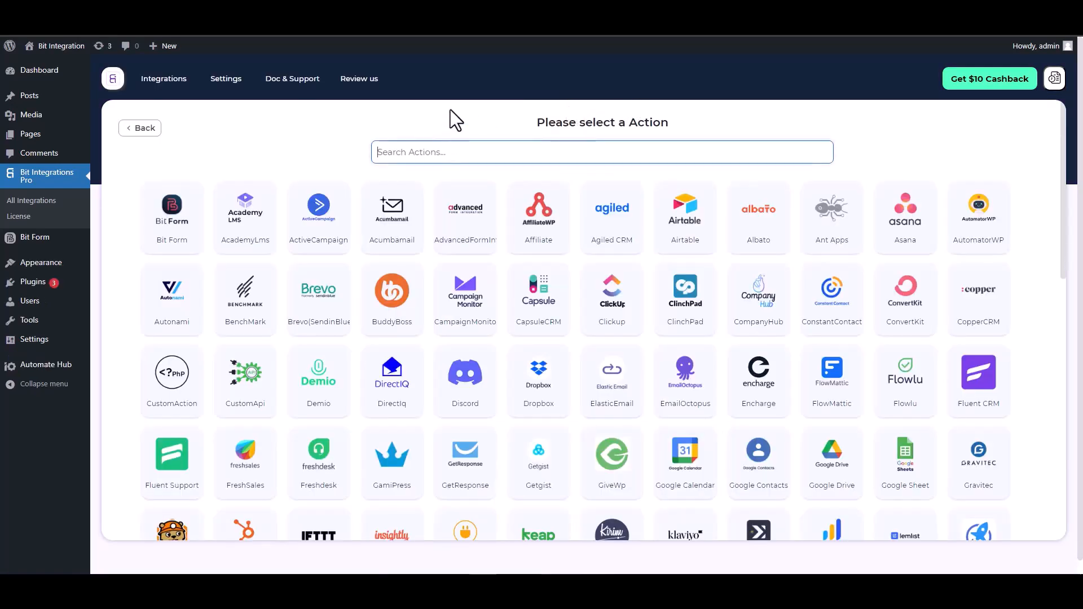
type("con")
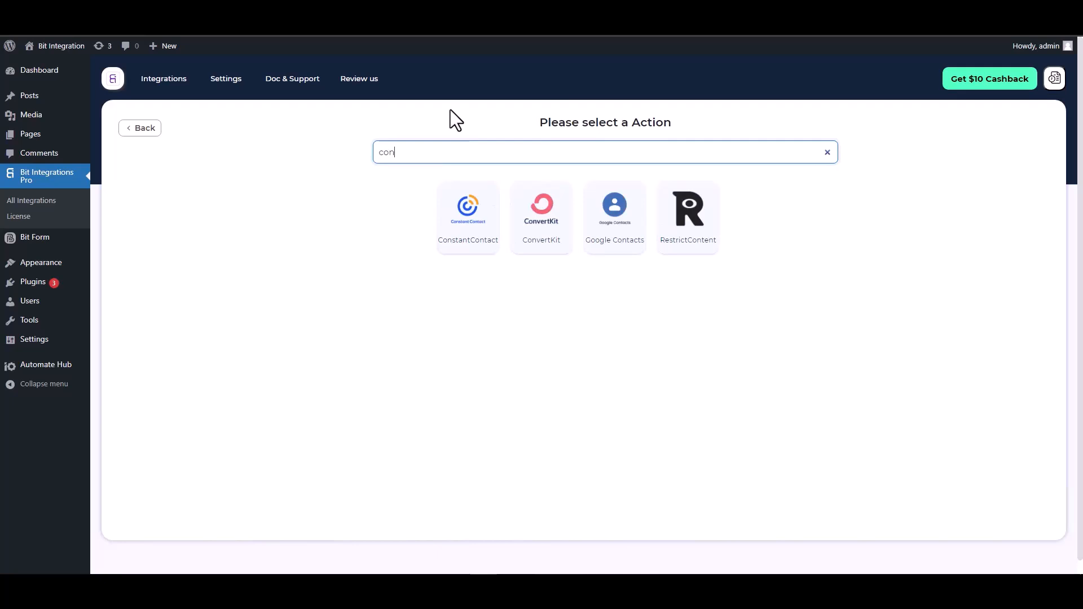
left_click(460, 239)
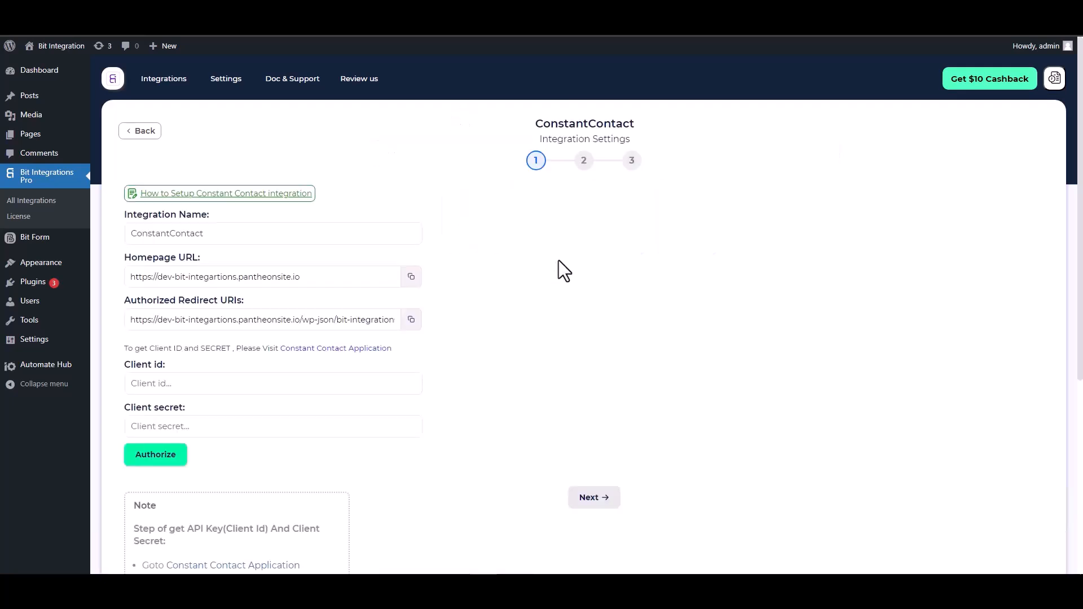
Open the Constant Contact application portal linked in the integration's authorization settings
scroll(517, 259, "down", 2)
left_click(202, 263)
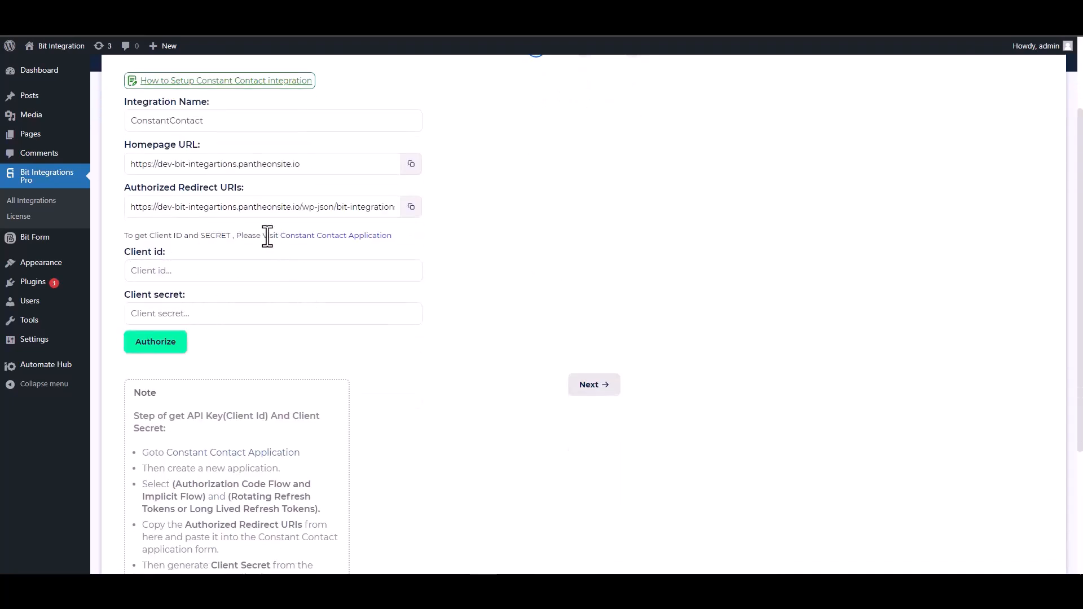
left_click(328, 237)
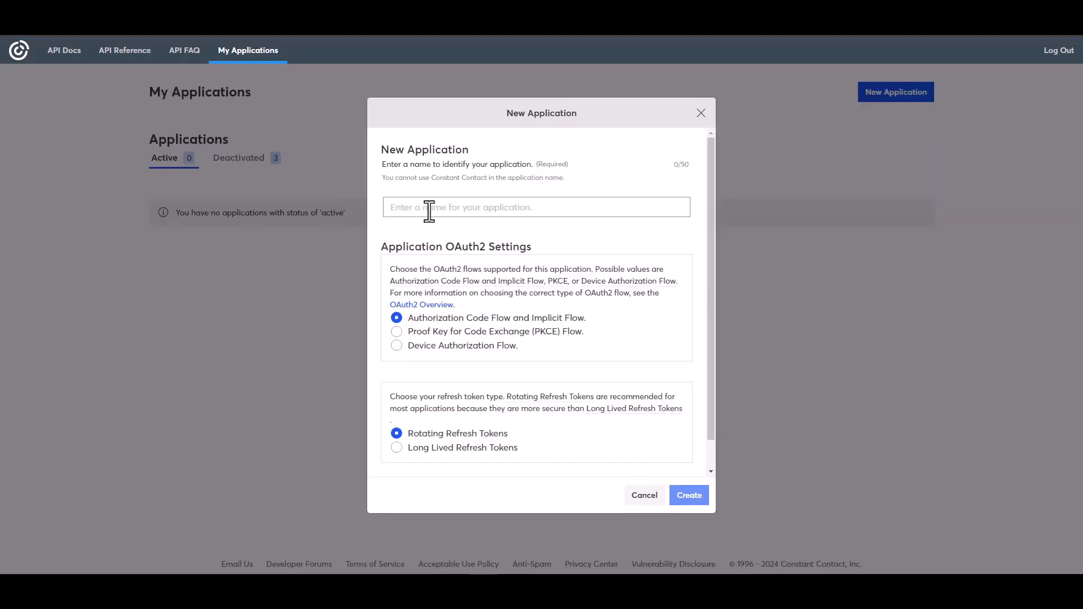
Create a new application named "Bit Integrations" with Authorization Code Flow and Implicit Flow and Long Lived Refresh Tokens
left_click(430, 208)
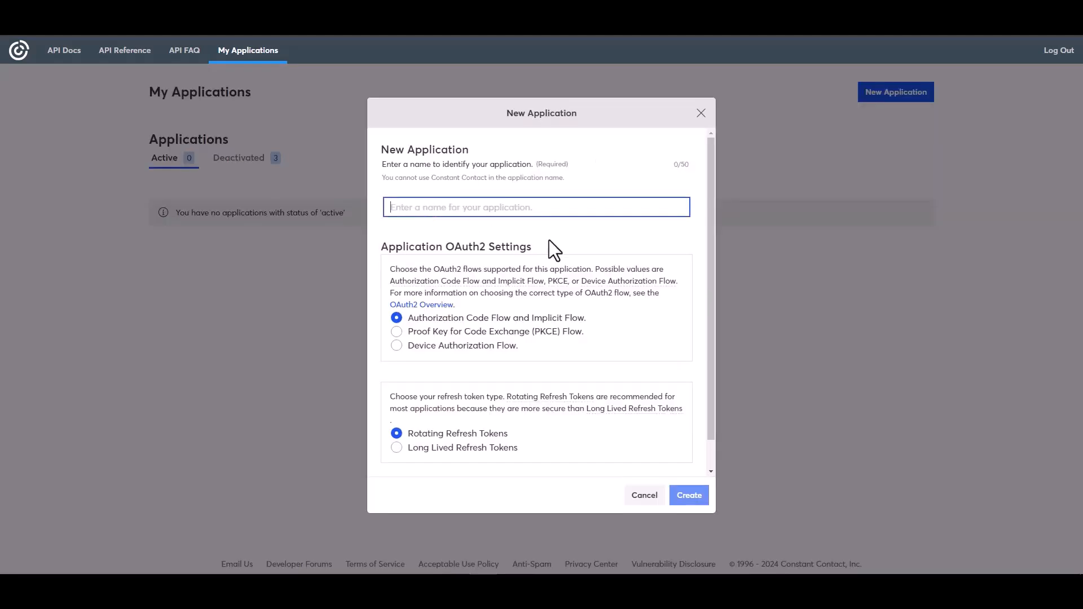
type("Bit")
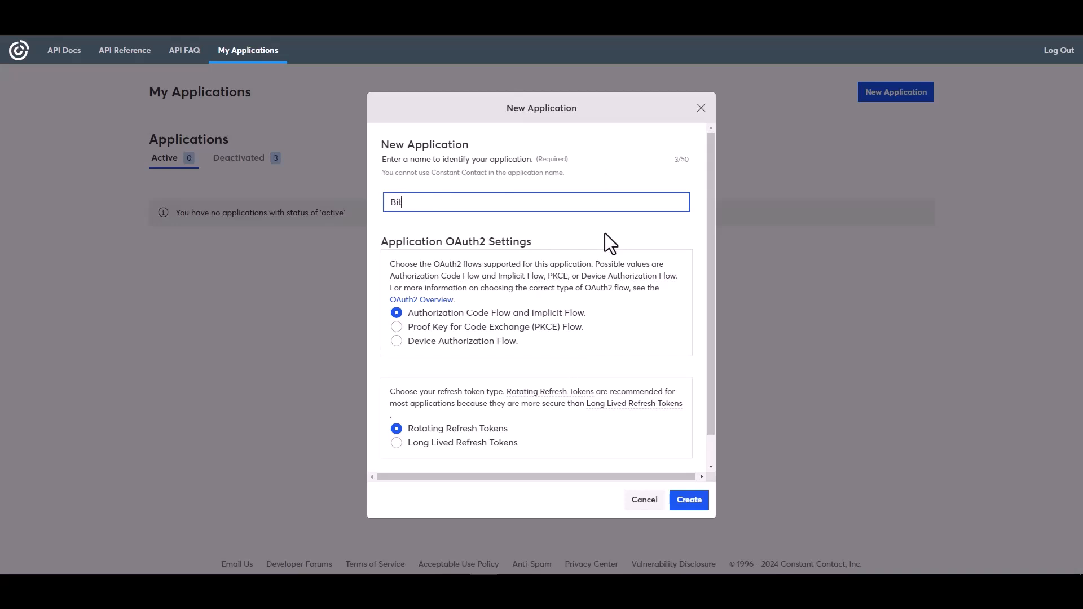
type(" Integrations")
left_click(408, 443)
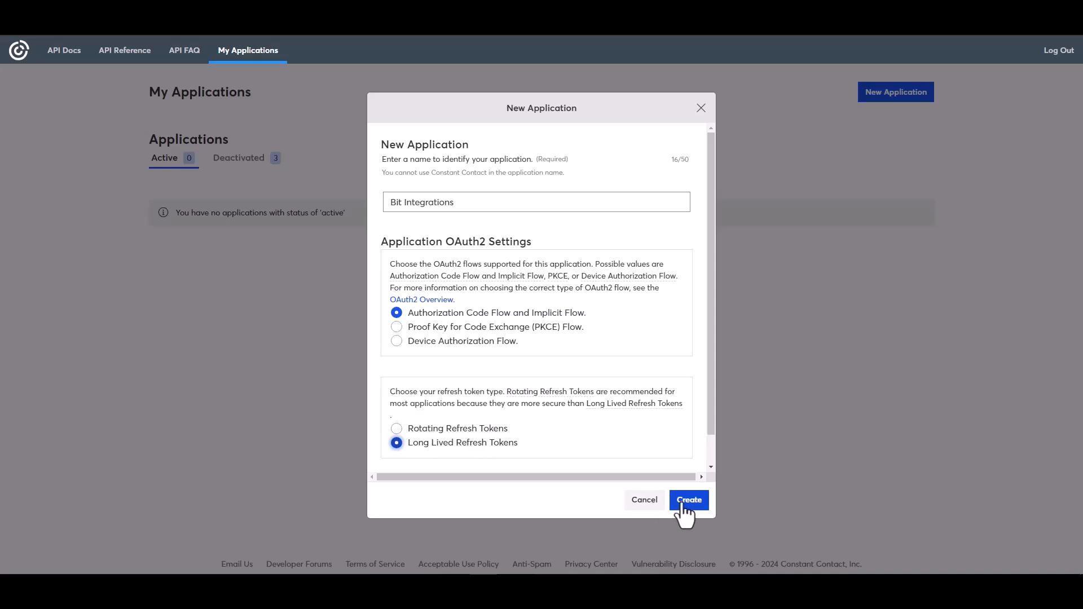
left_click(689, 501)
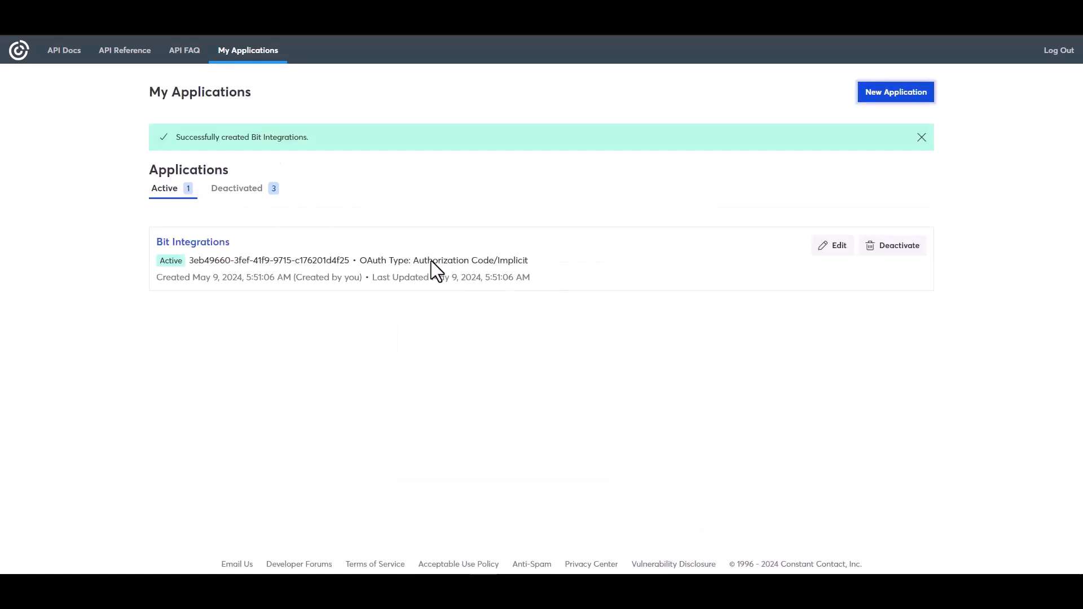
Edit the Bit Integrations application and replace its redirect URI with the authorized redirect URI copied from the WordPress integration settings
left_click(835, 247)
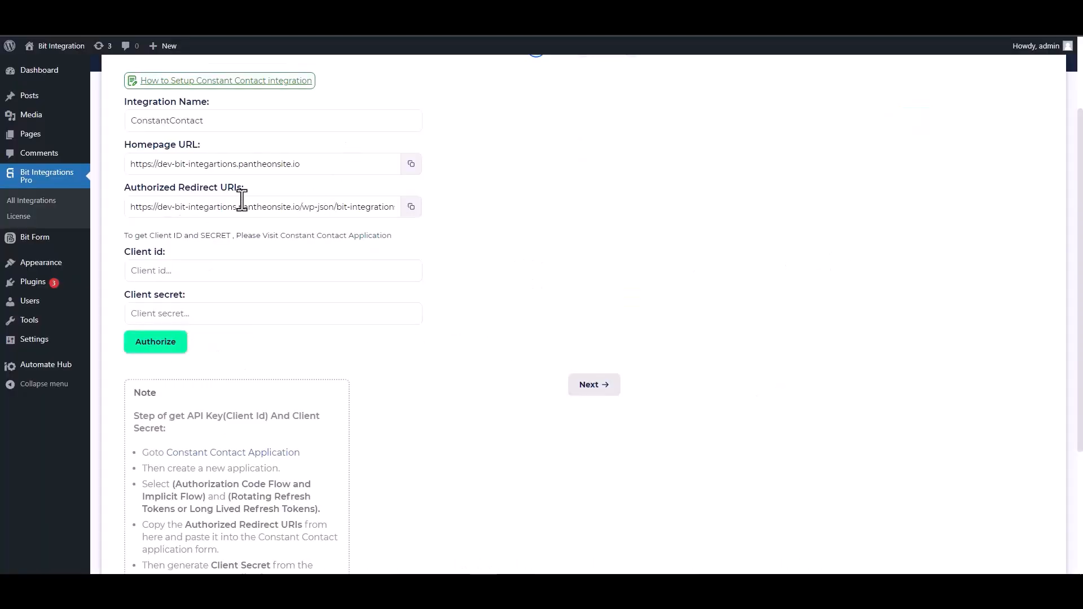
left_click(412, 207)
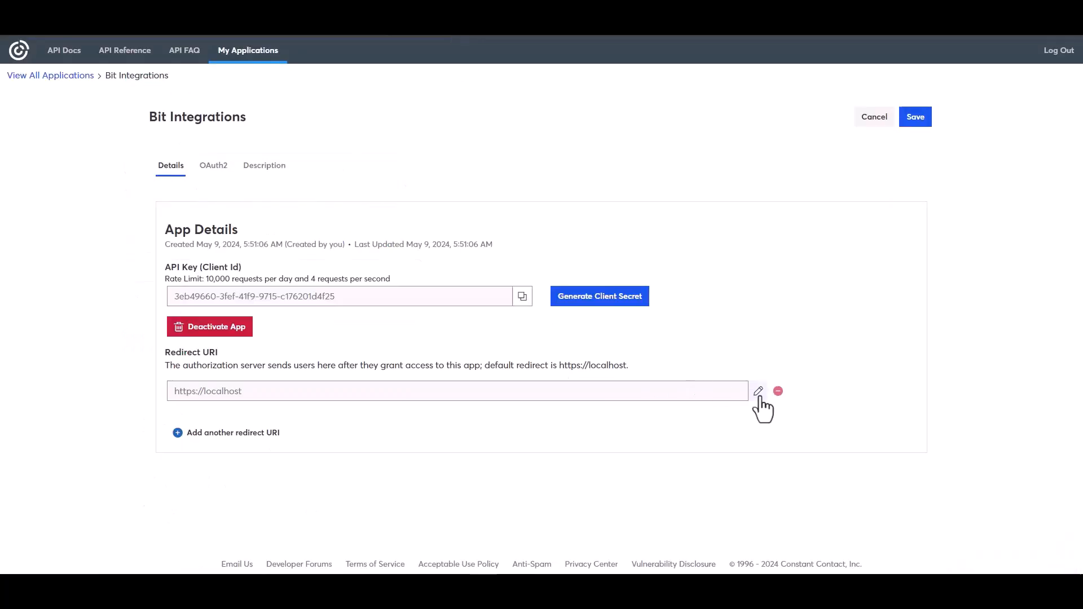
left_click(758, 391)
triple_click(459, 309)
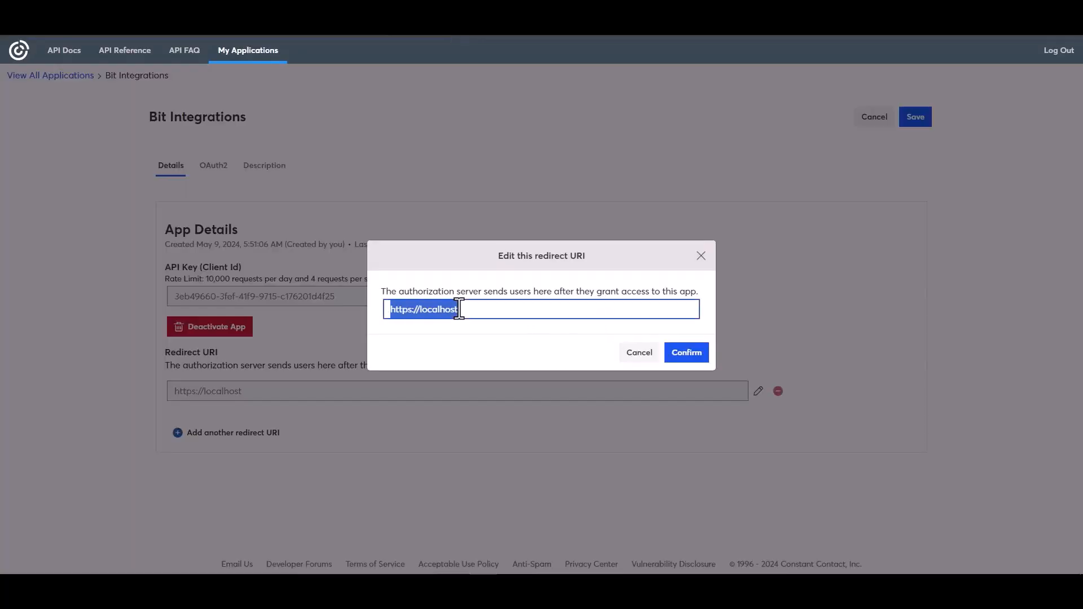
key("ctrl+v")
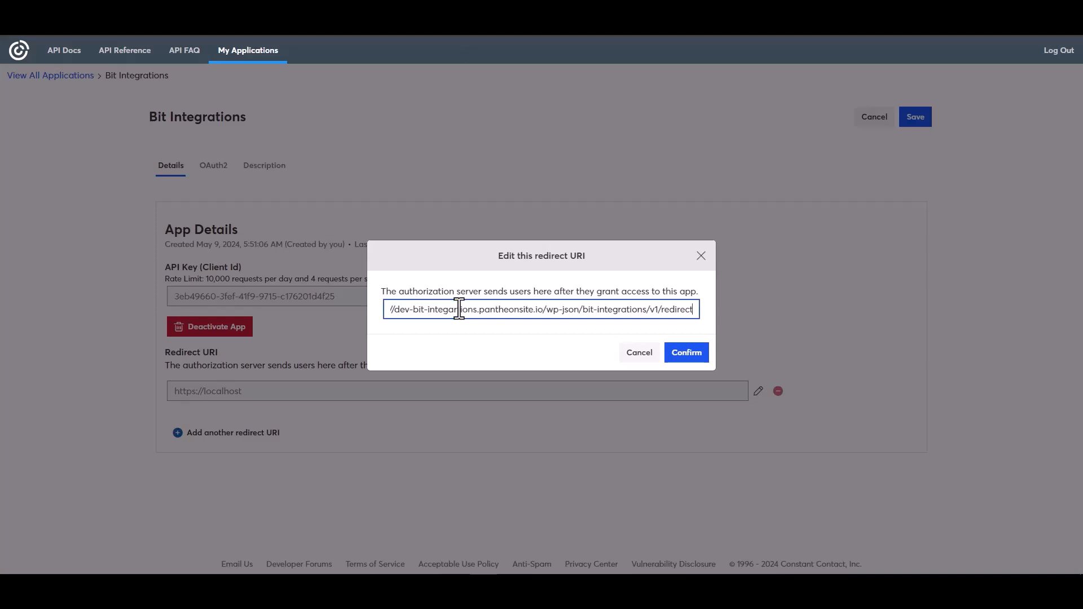
left_click(686, 354)
Copy the application's API key and paste it as the Client id in the WordPress integration settings
left_click(522, 343)
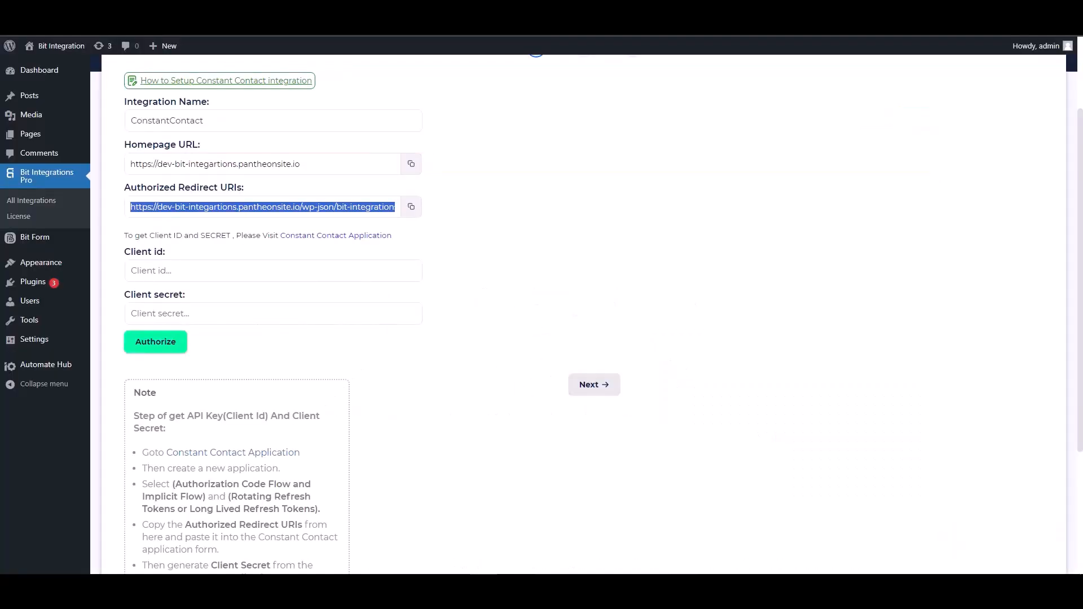
left_click(194, 271)
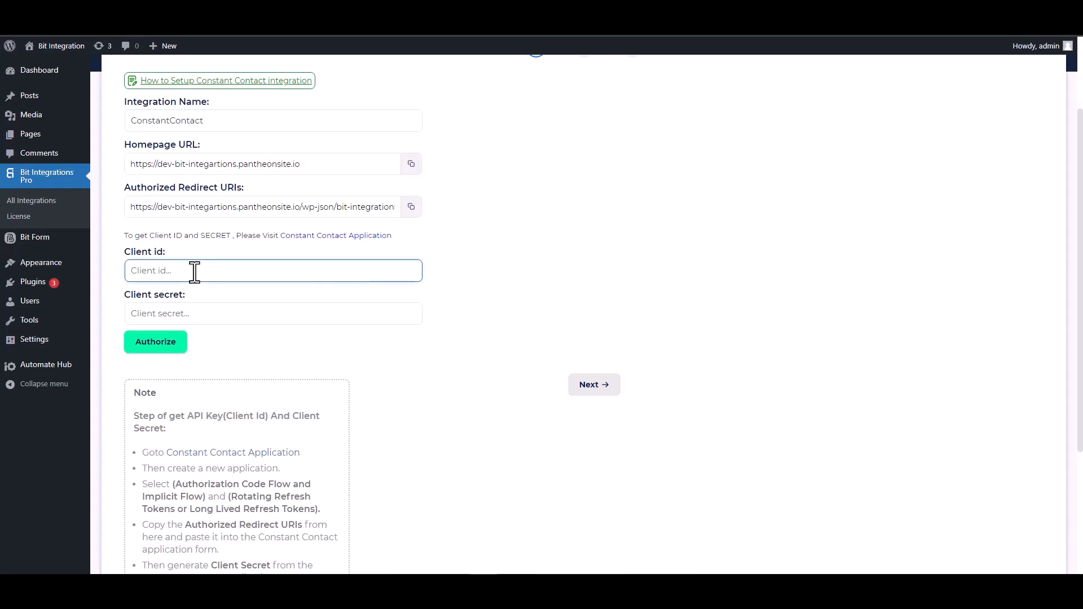
key("ctrl+v")
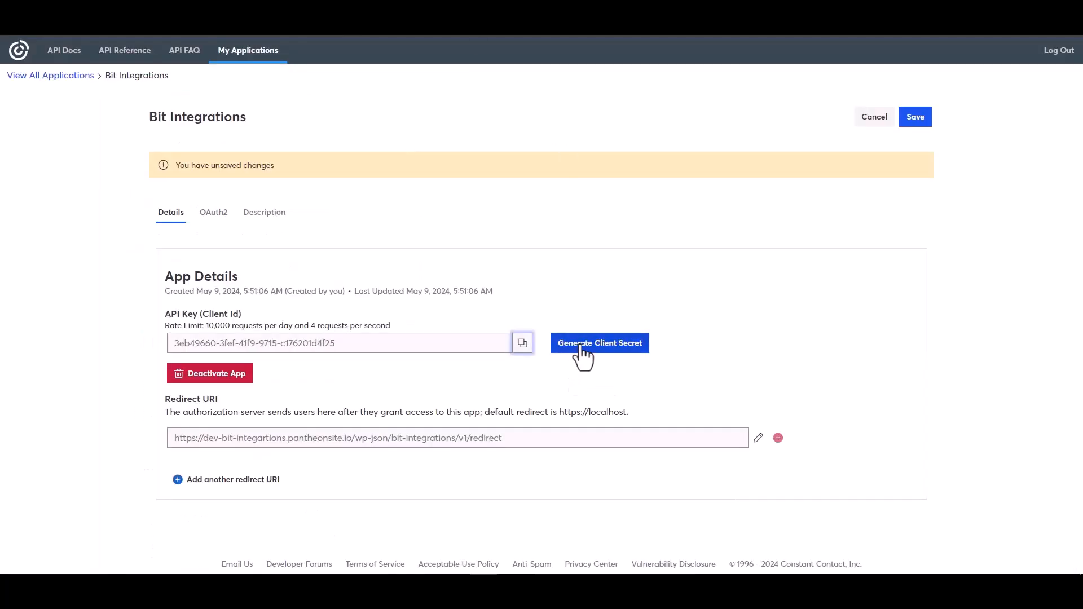
Generate a client secret for the Constant Contact application, copy it and save the application
left_click(608, 345)
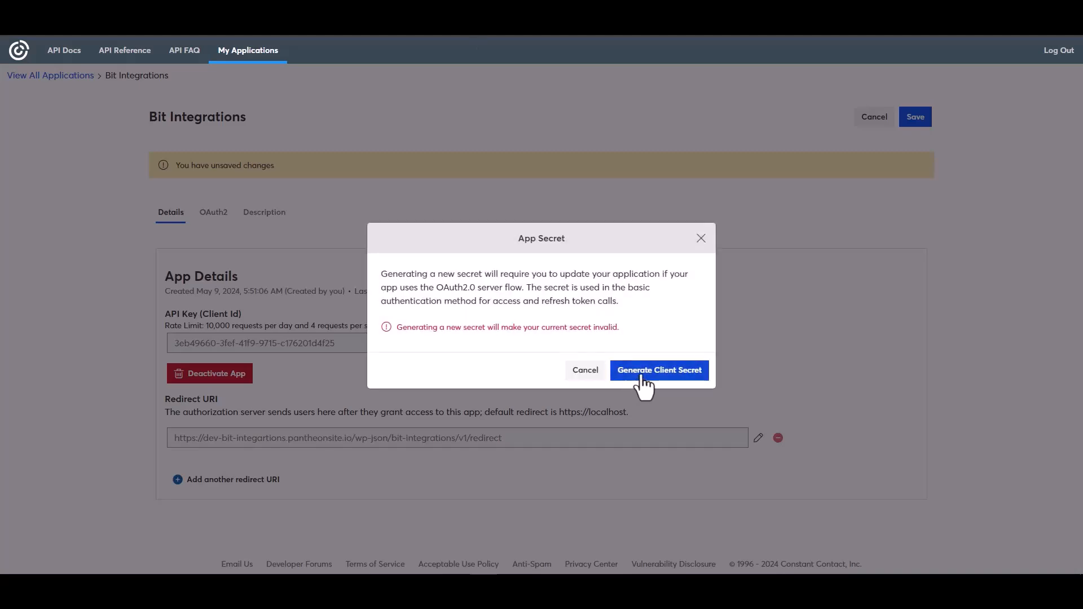
left_click(643, 376)
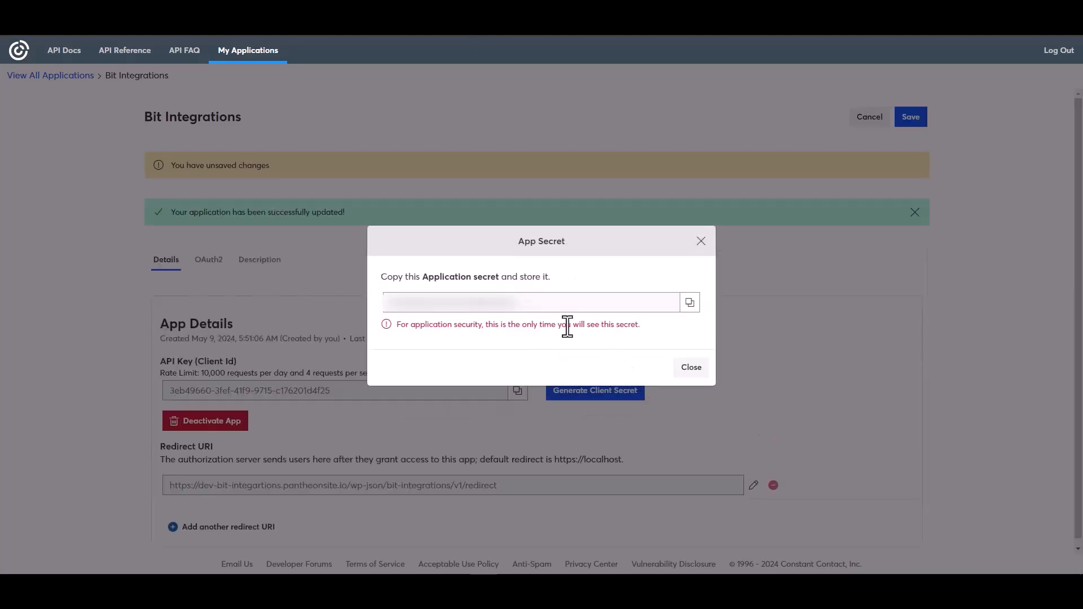
left_click(691, 305)
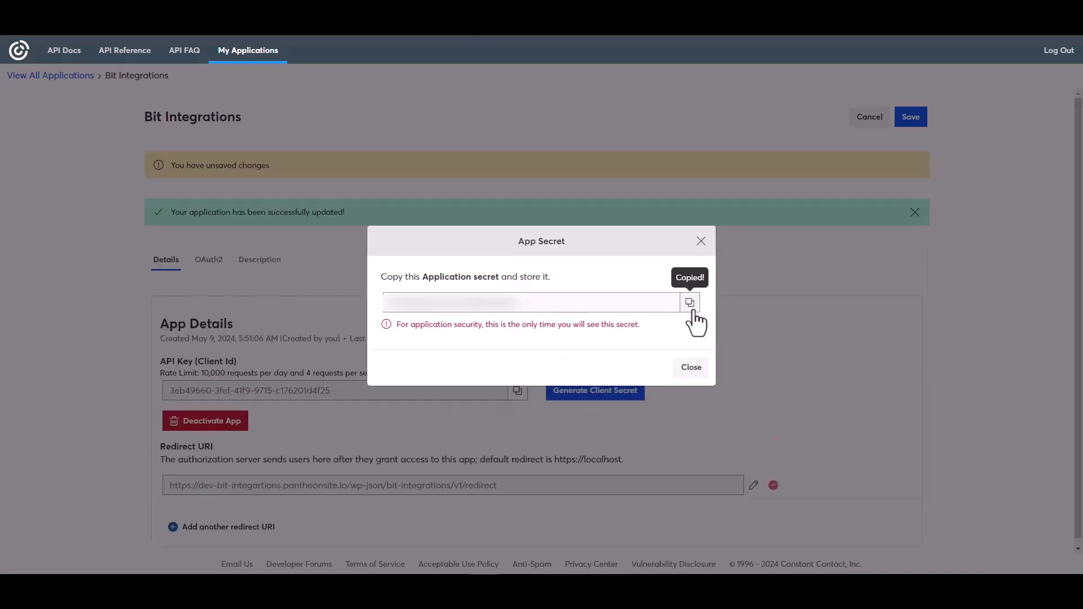
left_click(692, 367)
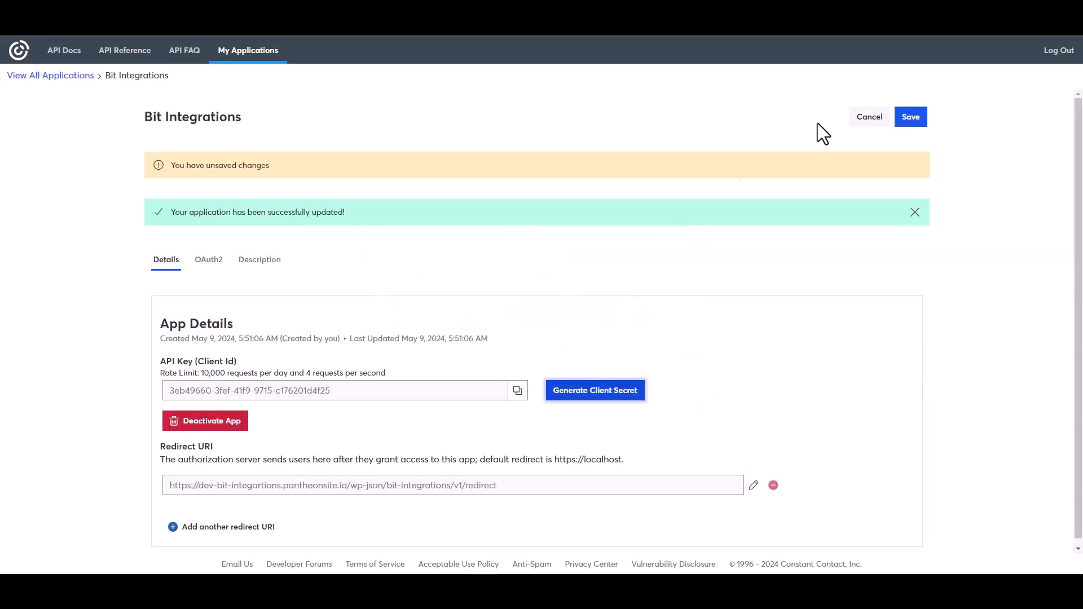
left_click(910, 118)
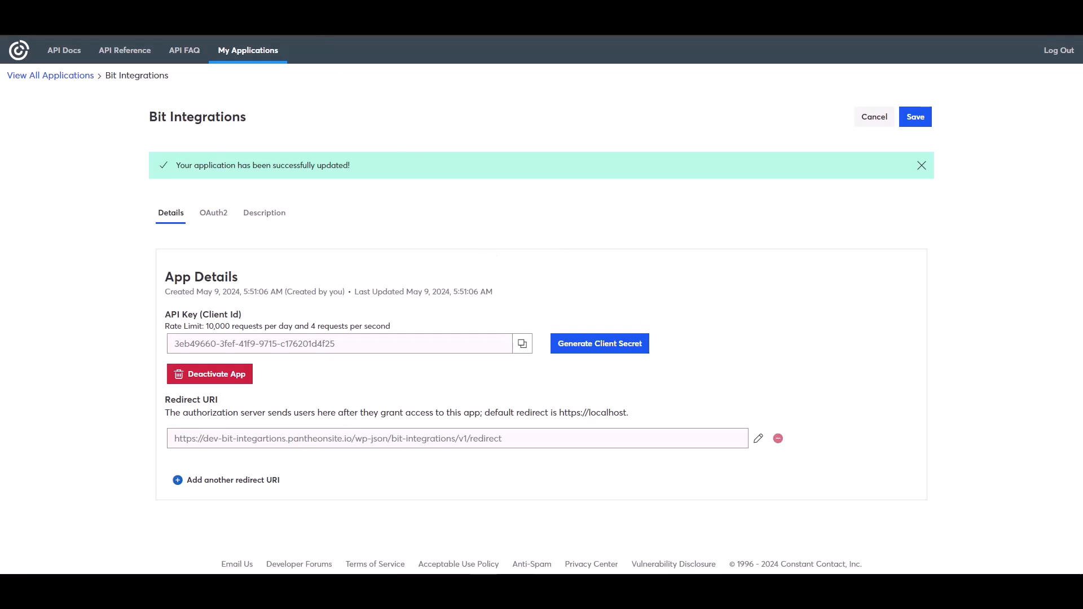
Switch back to the WordPress integration settings and paste the copied secret into the Client secret field
key("alt+Tab")
left_click(229, 308)
key("ctrl+v")
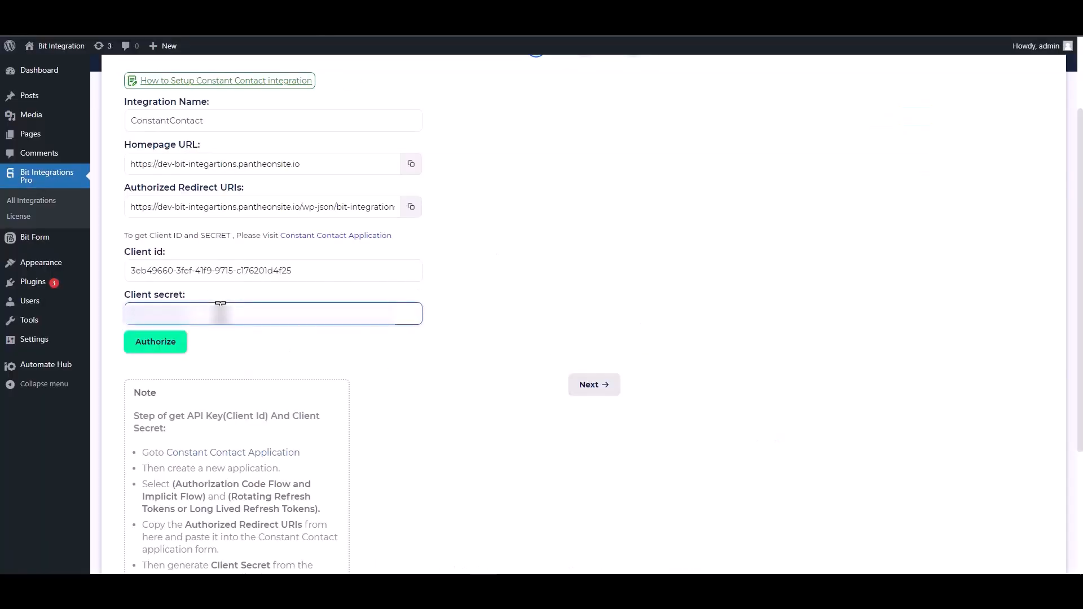
Authorize the Constant Contact connection, allow Bit Integrations the requested access, and proceed to the field mapping stage
left_click(156, 351)
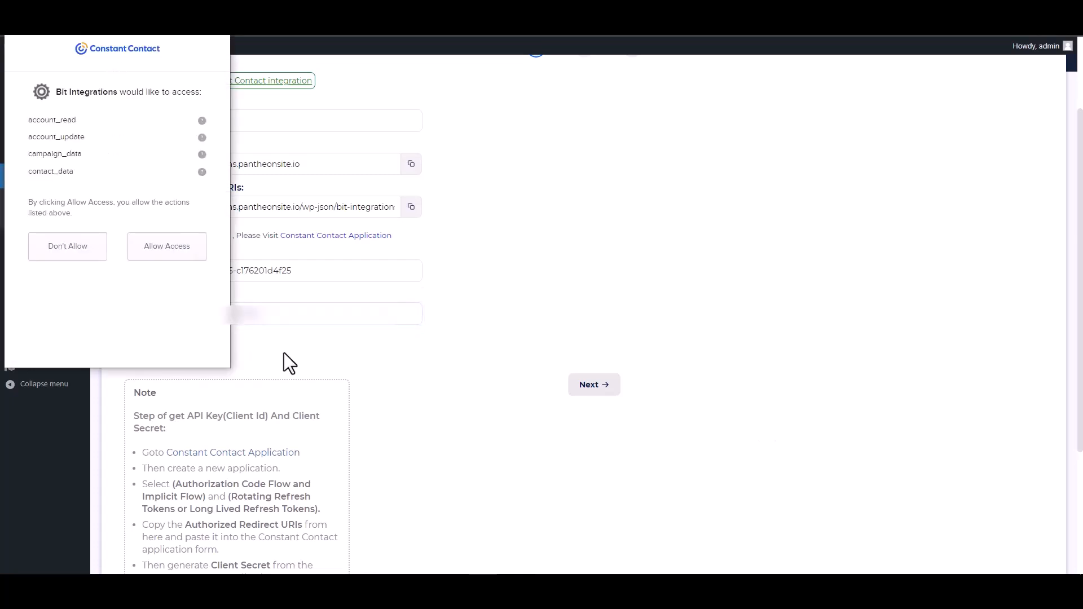
left_click(168, 254)
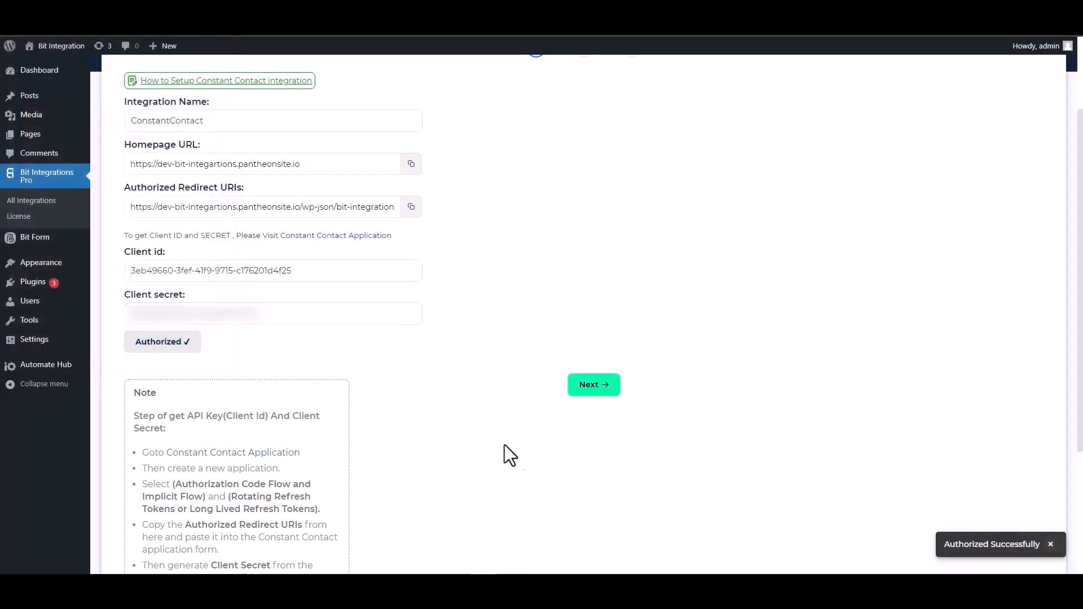
left_click(592, 386)
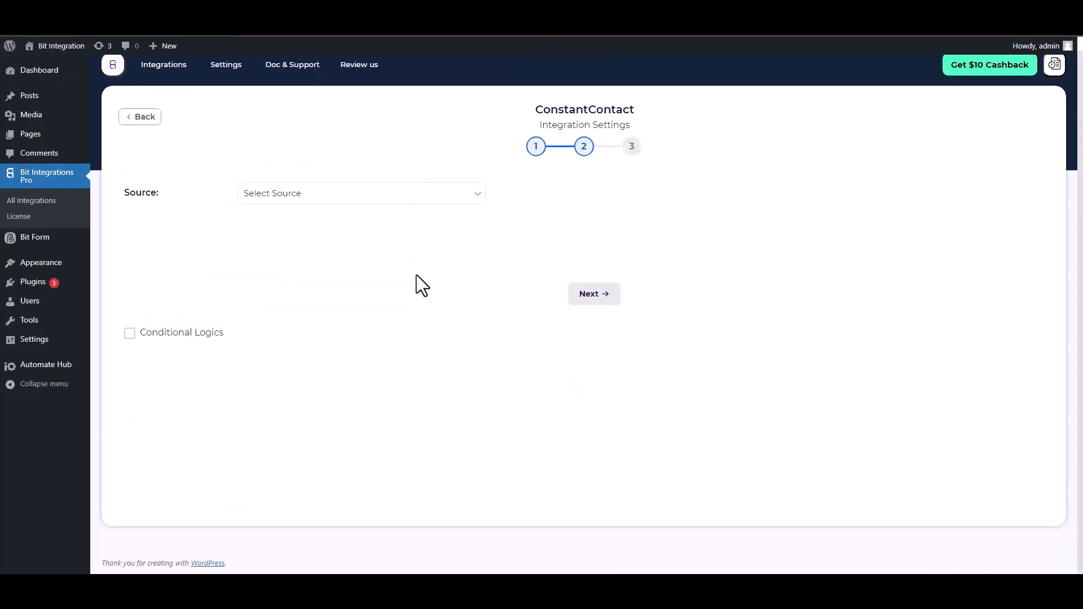
Choose Contact as the source and map the form's Email field to the Constant Contact Email field
left_click(312, 198)
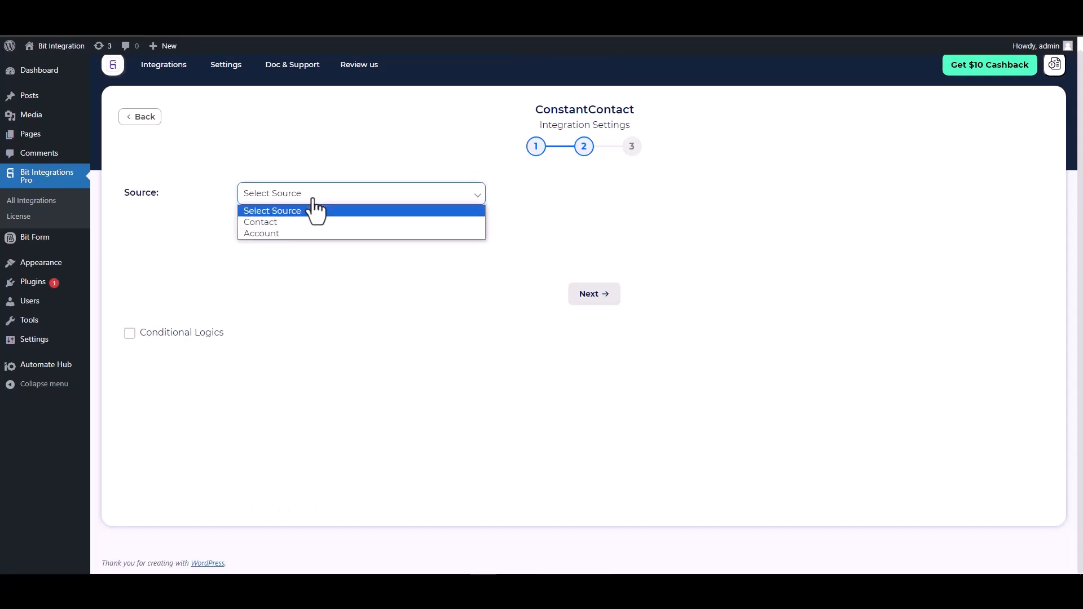
left_click(275, 223)
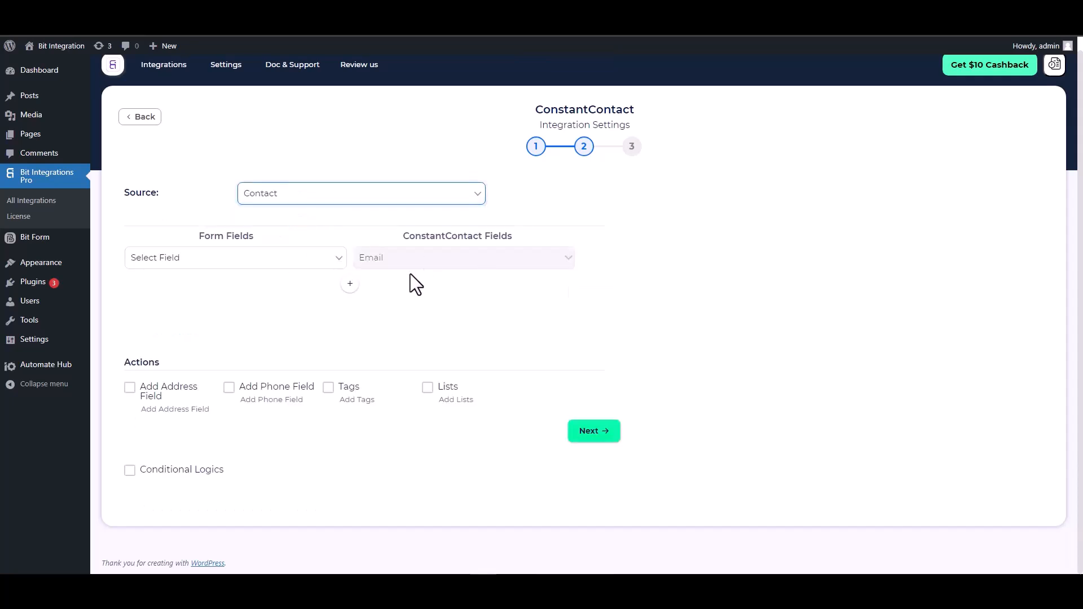
left_click(314, 276)
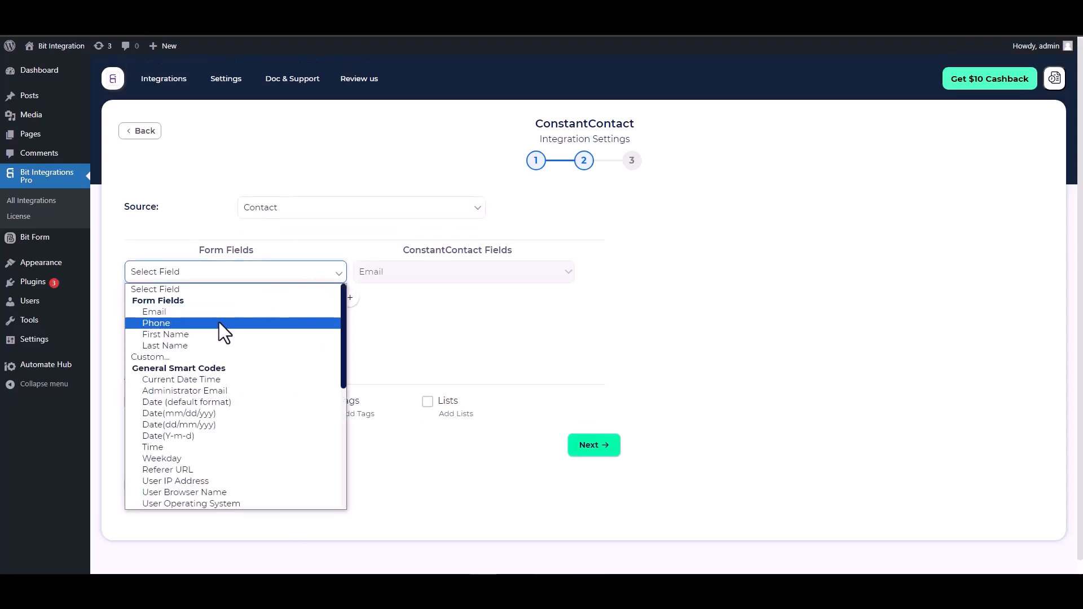
left_click(196, 314)
Add a mapping row that links the form's First Name field to the Constant Contact First Name field
left_click(349, 298)
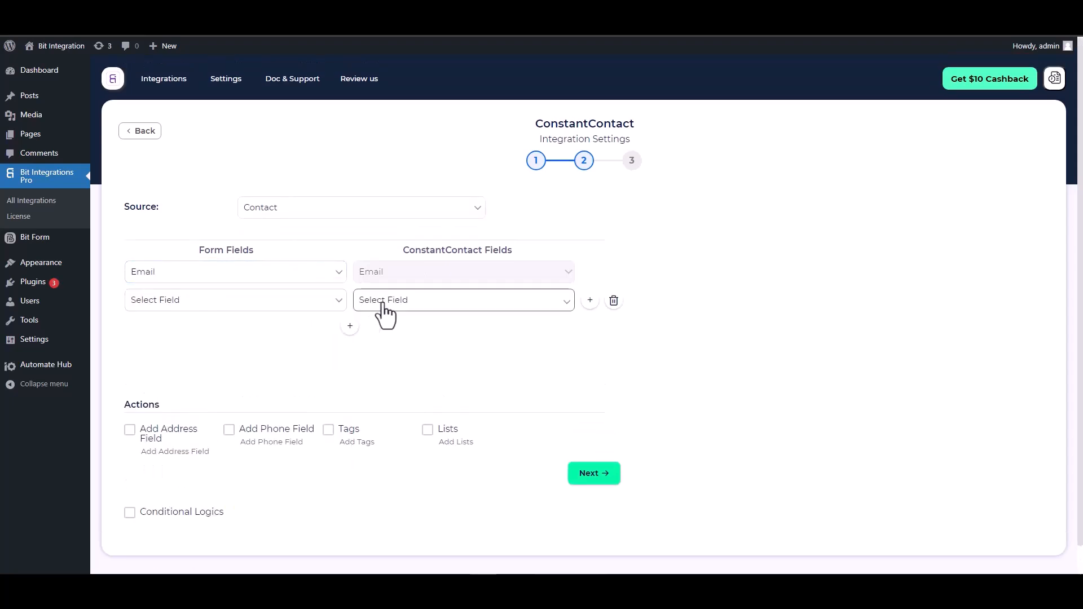
left_click(381, 302)
left_click(383, 325)
left_click(294, 307)
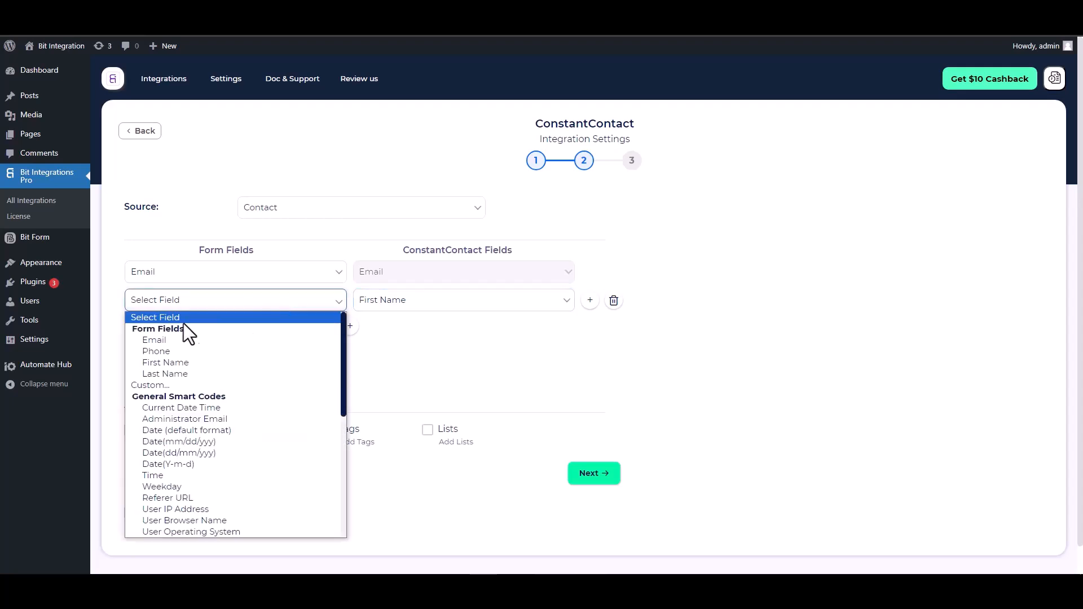
left_click(169, 363)
Add a mapping row that links the form's Last Name field to the Constant Contact Last Name field
left_click(350, 326)
left_click(367, 333)
left_click(384, 369)
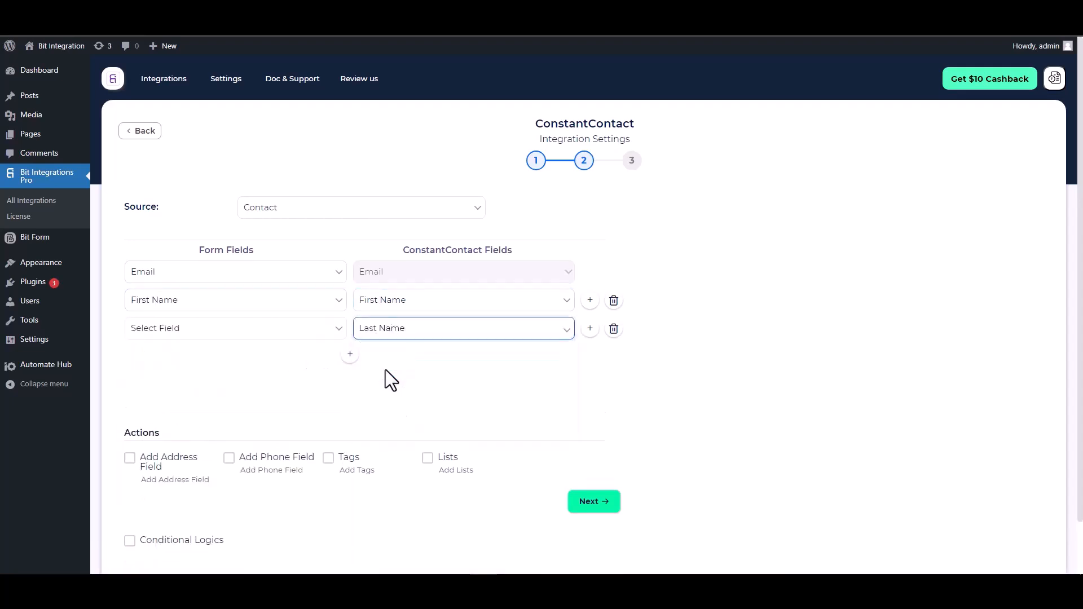
left_click(253, 333)
left_click(169, 400)
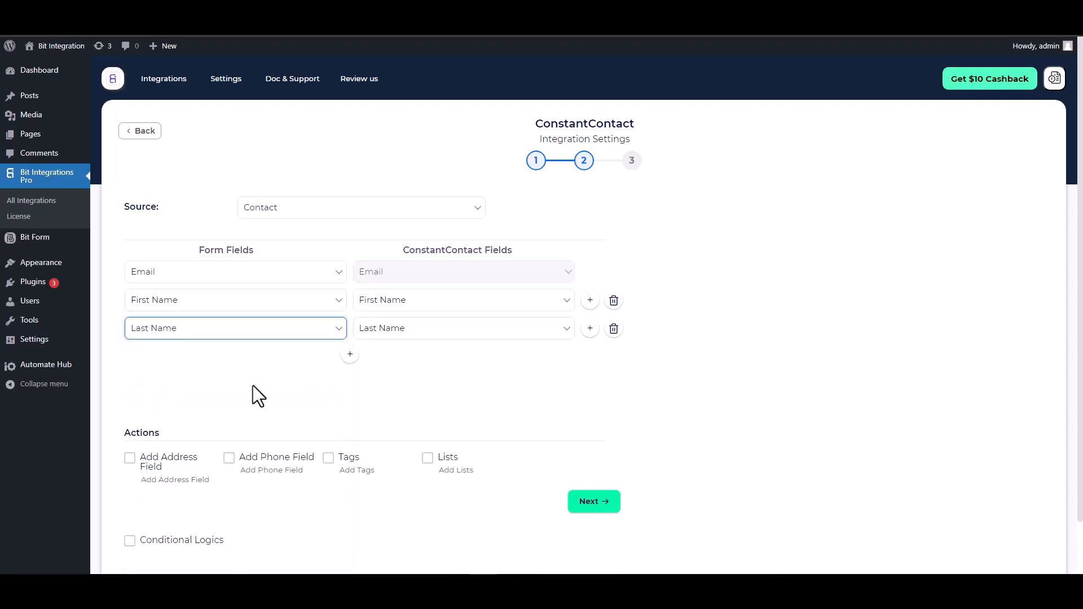
Add a mapping row that links the form's Phone field to the Constant Contact Phone Number field
left_click(350, 353)
left_click(381, 357)
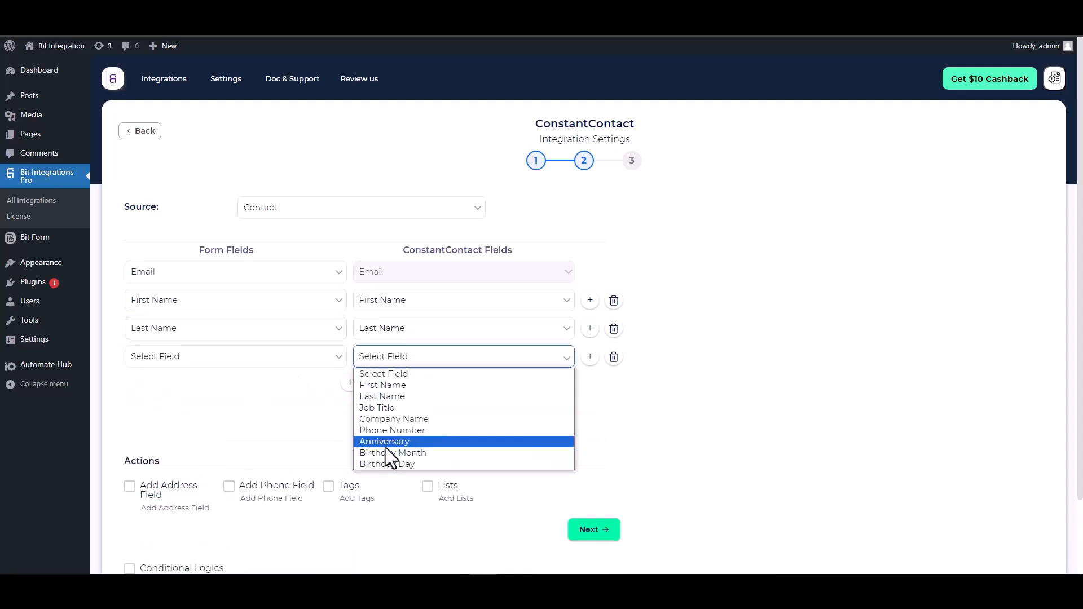
left_click(393, 432)
left_click(271, 364)
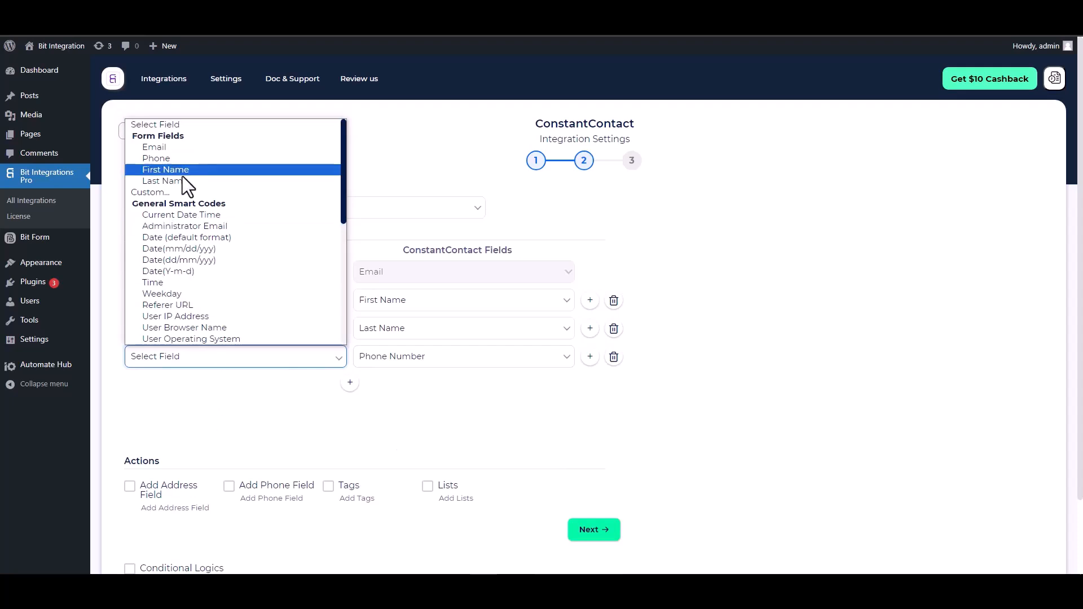
left_click(167, 158)
Review the optional actions, enable Conditional Logics to examine its condition settings, and disable it again
scroll(321, 309, "down", 2)
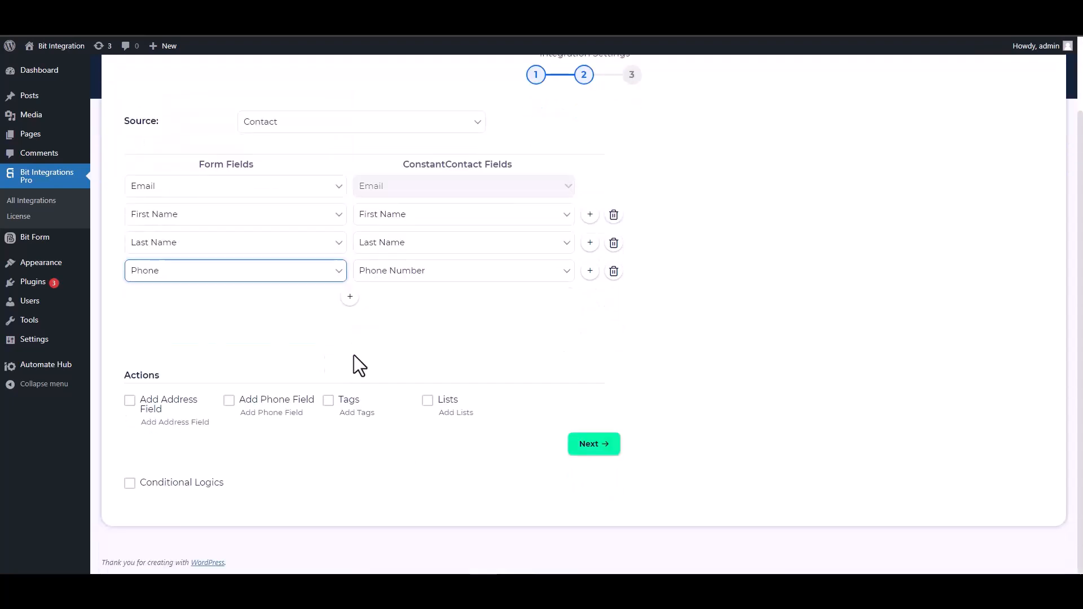
left_click_drag(158, 377, 124, 377)
left_click(309, 391)
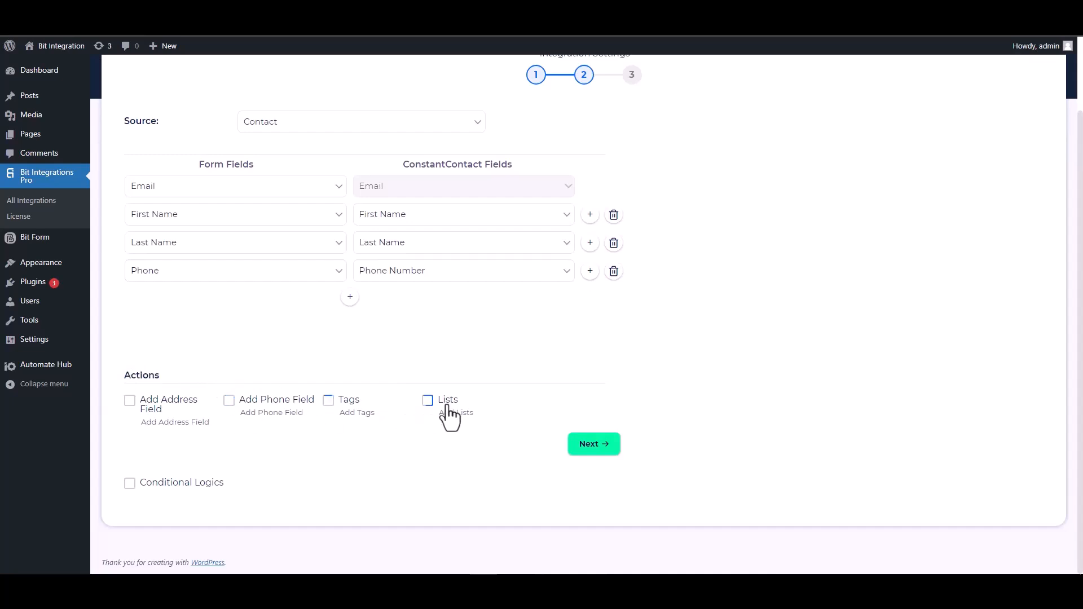
left_click(130, 483)
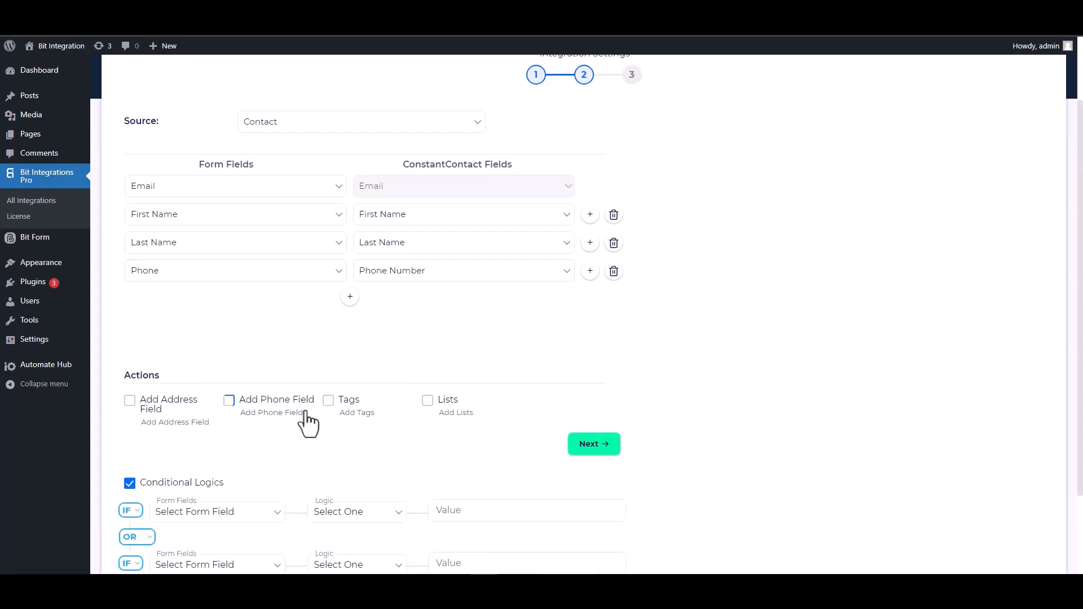
scroll(316, 420, "down", 2)
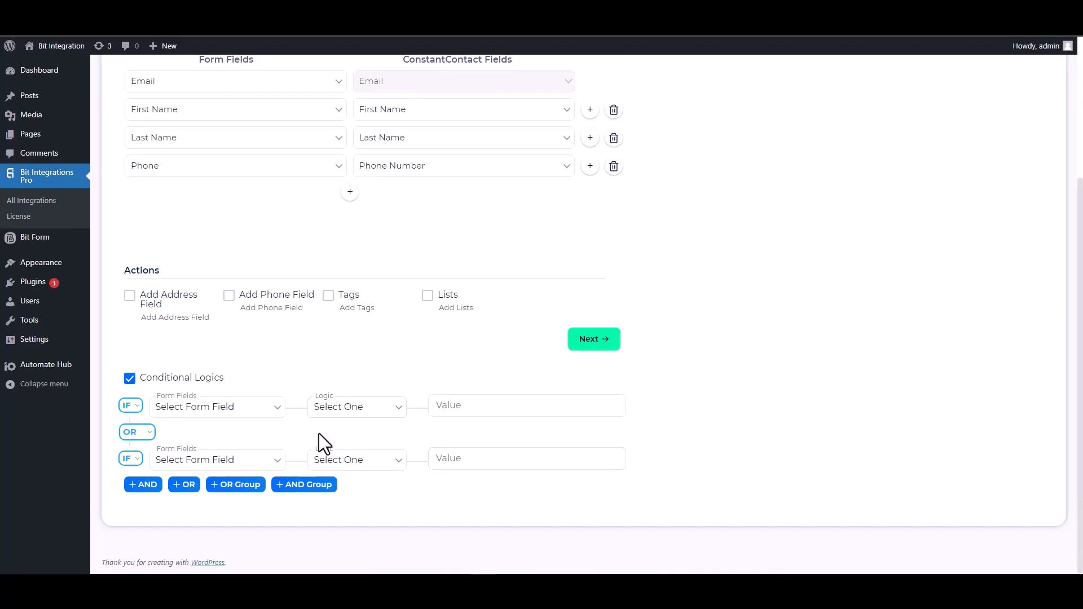
left_click(130, 379)
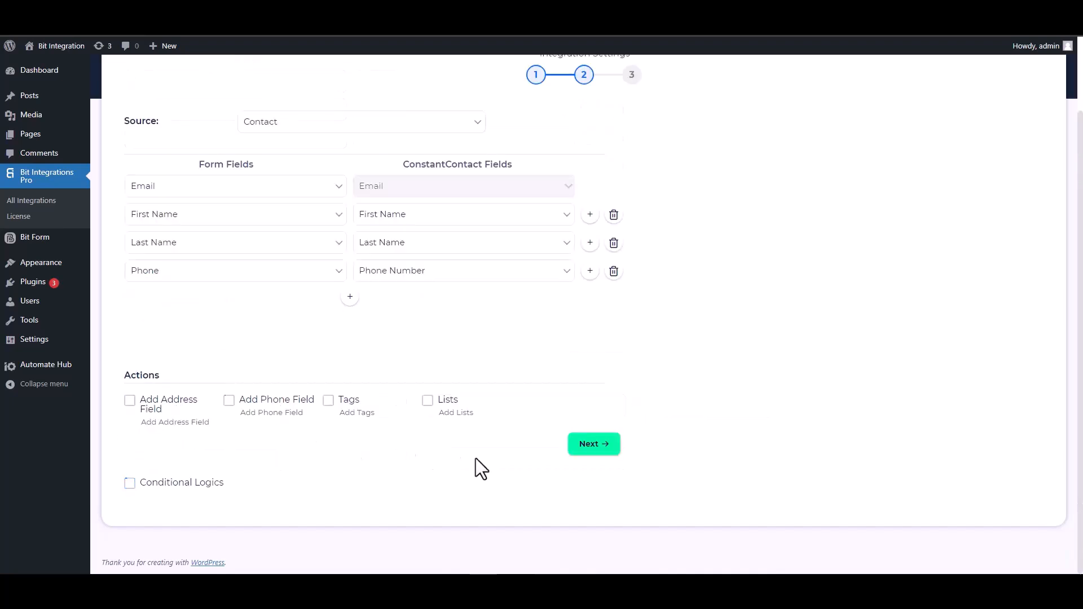
Proceed past the field mapping, finish the Constant Contact integration and save it
scroll(469, 456, "up", 1)
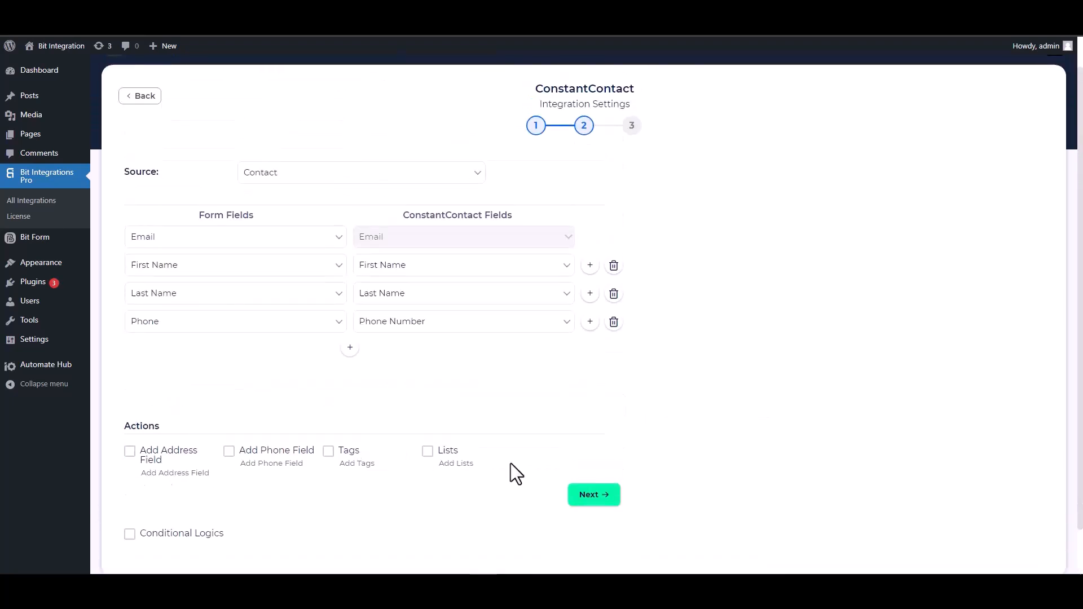
left_click(592, 502)
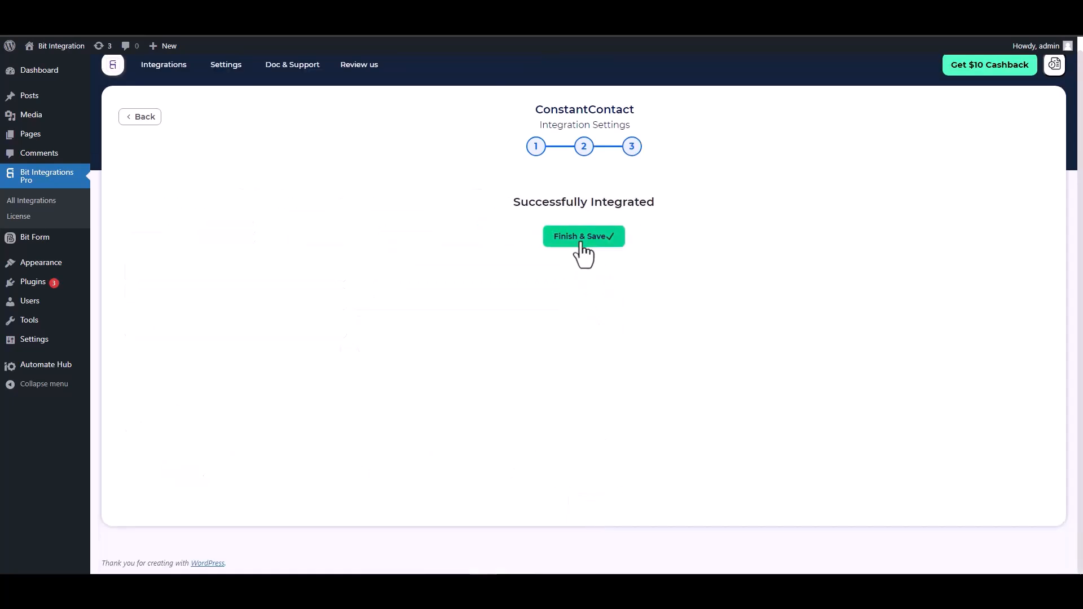
left_click(583, 237)
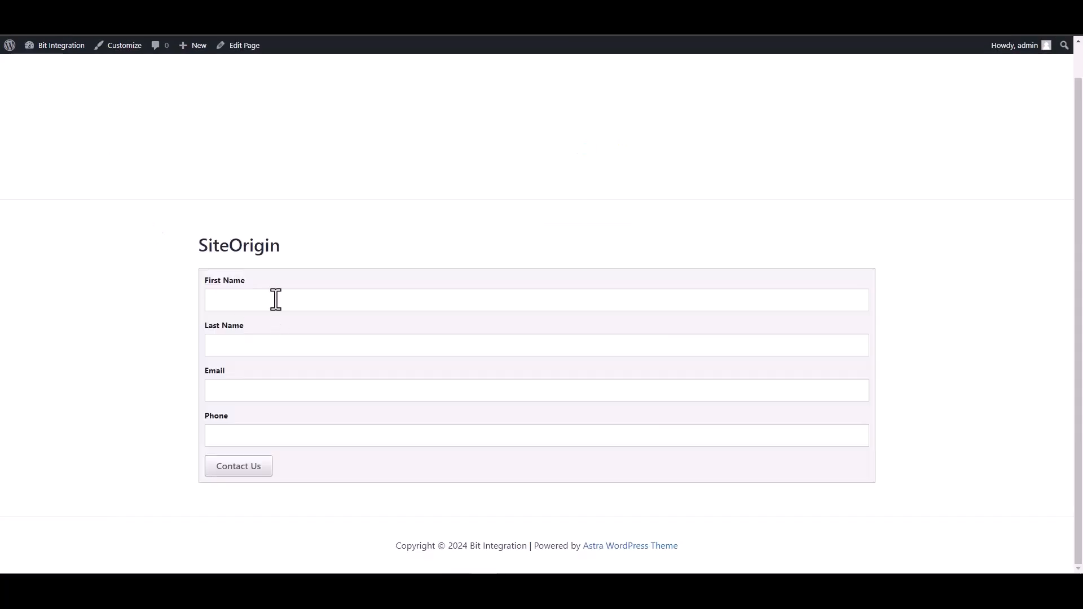
On the SiteOrigin contact form page, fill in First Name as Bit and Last Name as Integrations
left_click(276, 300)
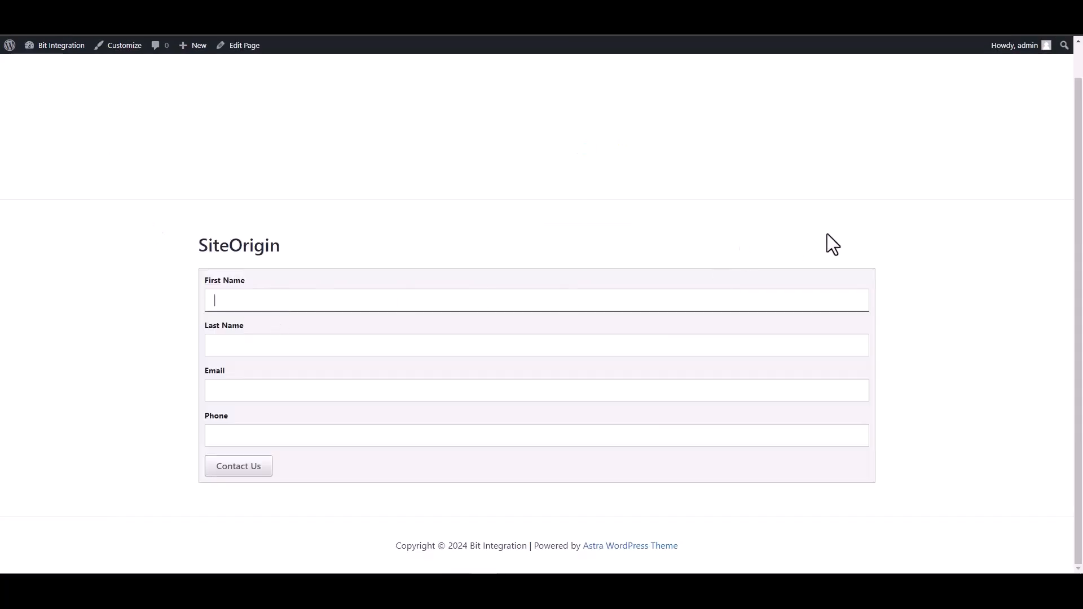
type("Bit Integra")
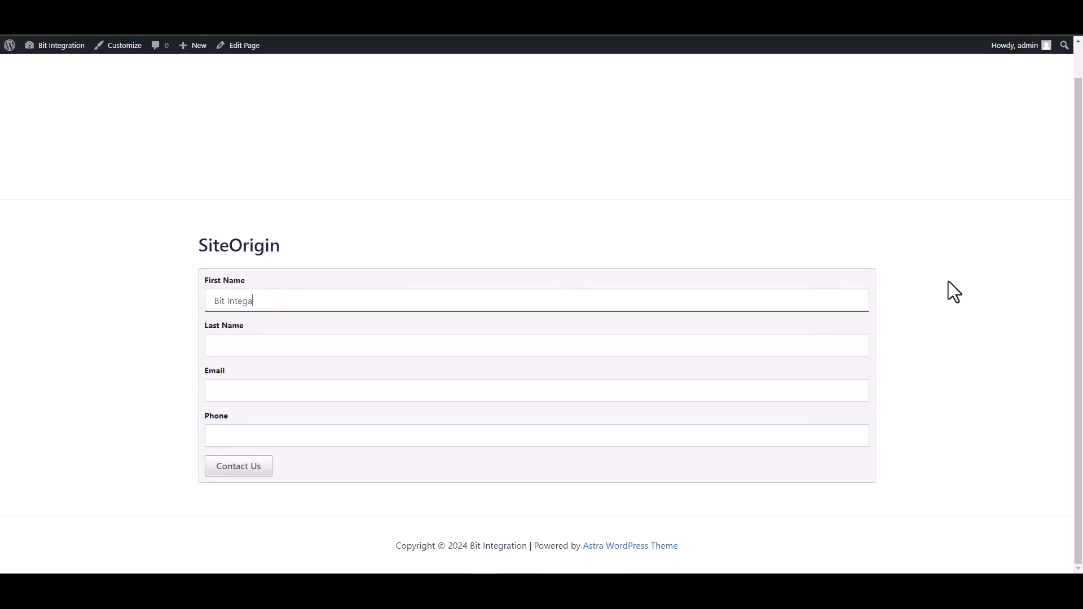
type("tions")
double_click(268, 301)
key("BackSpace")
left_click(880, 325)
left_click(402, 345)
type("Integart")
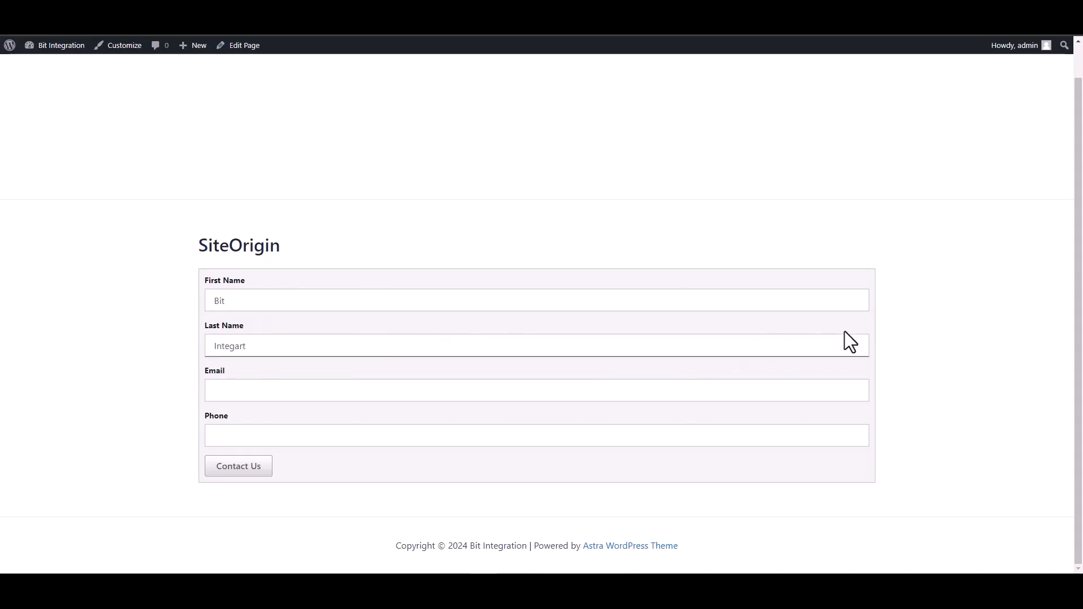
key("BackSpace")
key("BackSpace")
key("BackSpace")
type("rations")
Fill in the contact's email address and phone number, and submit the SiteOrigin contact form
left_click(805, 387)
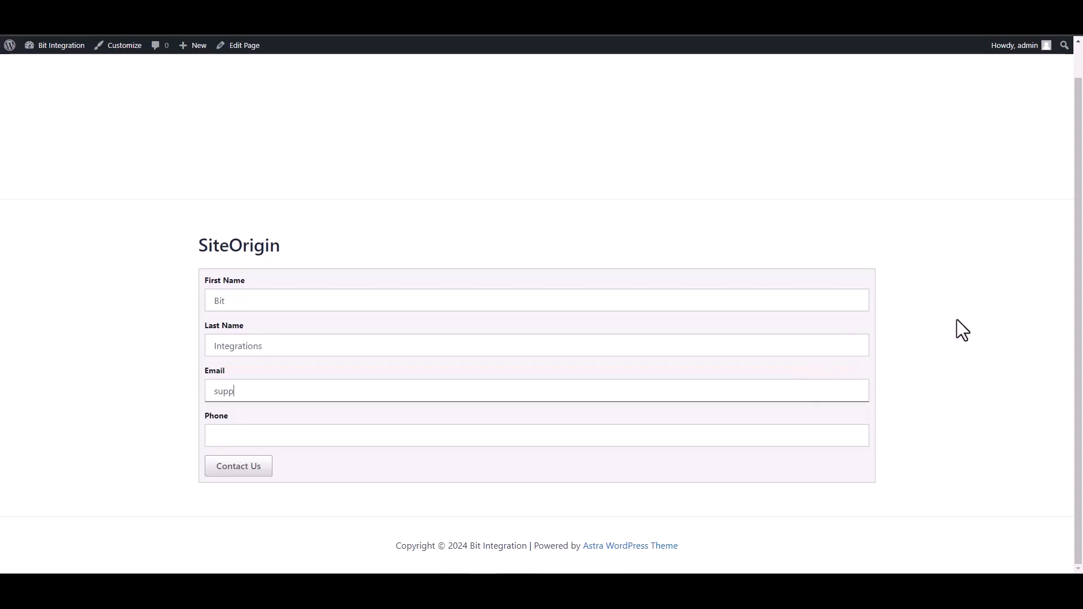
left_click(796, 435)
type("444555666")
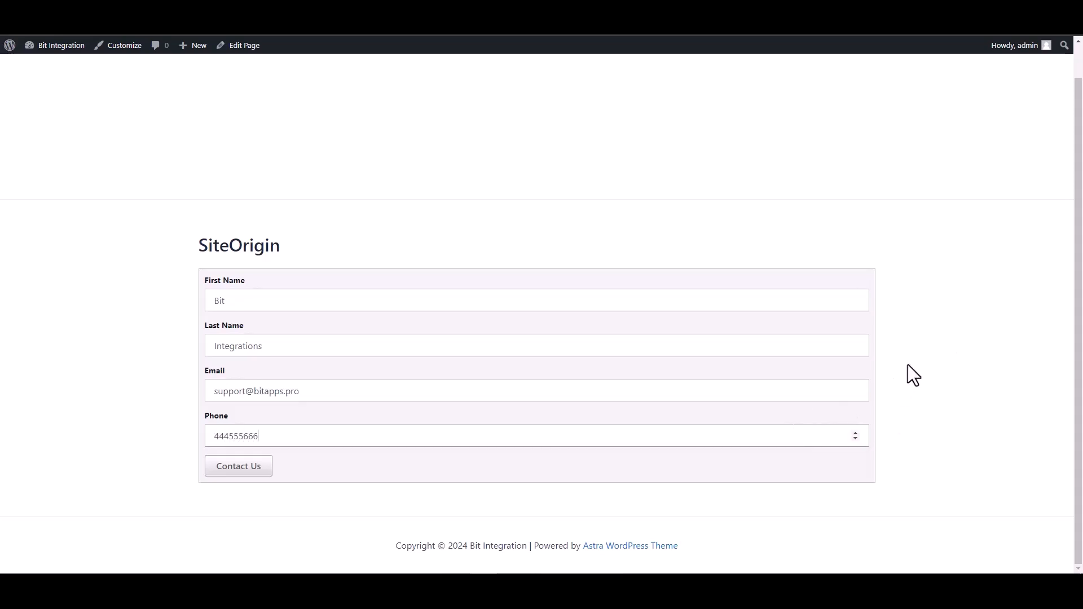
left_click(237, 468)
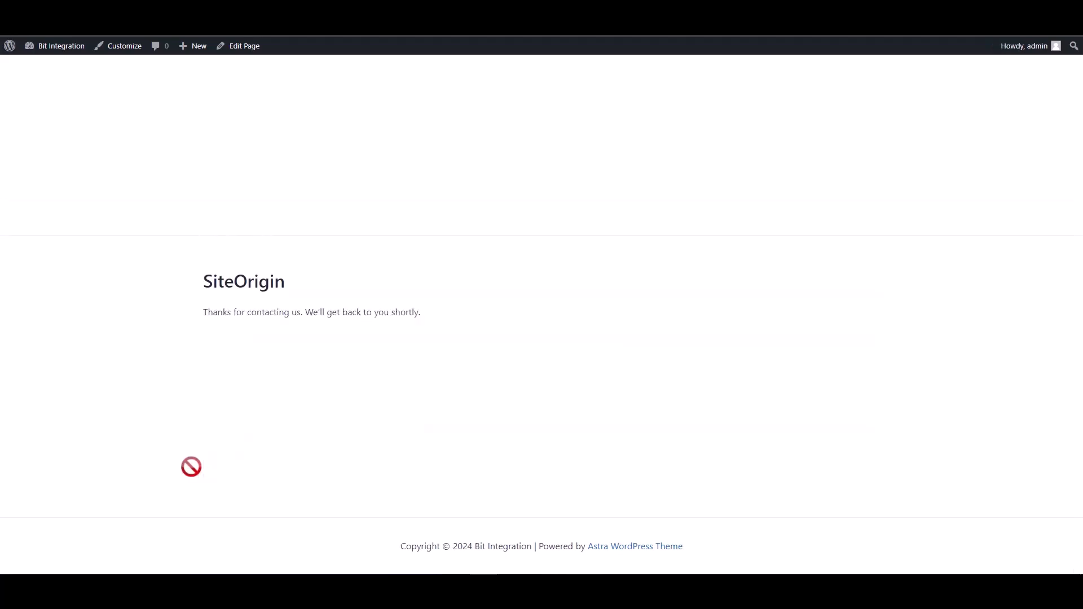
left_click_drag(200, 316, 424, 314)
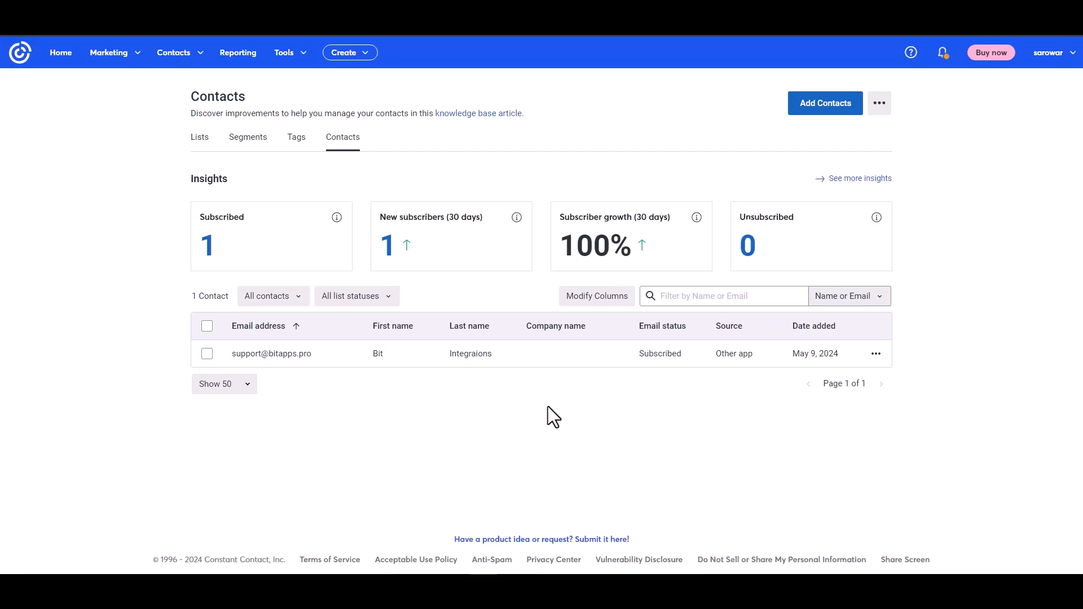
Open the contact created by the form submission in Constant Contact and examine its source, email address and name details
left_click(277, 355)
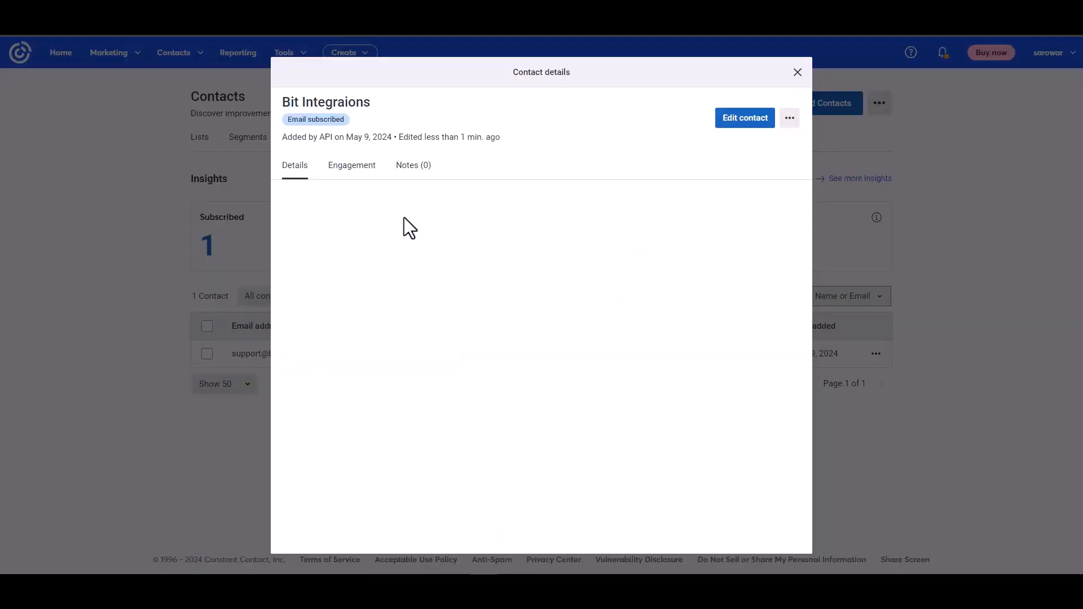
left_click_drag(288, 137, 355, 133)
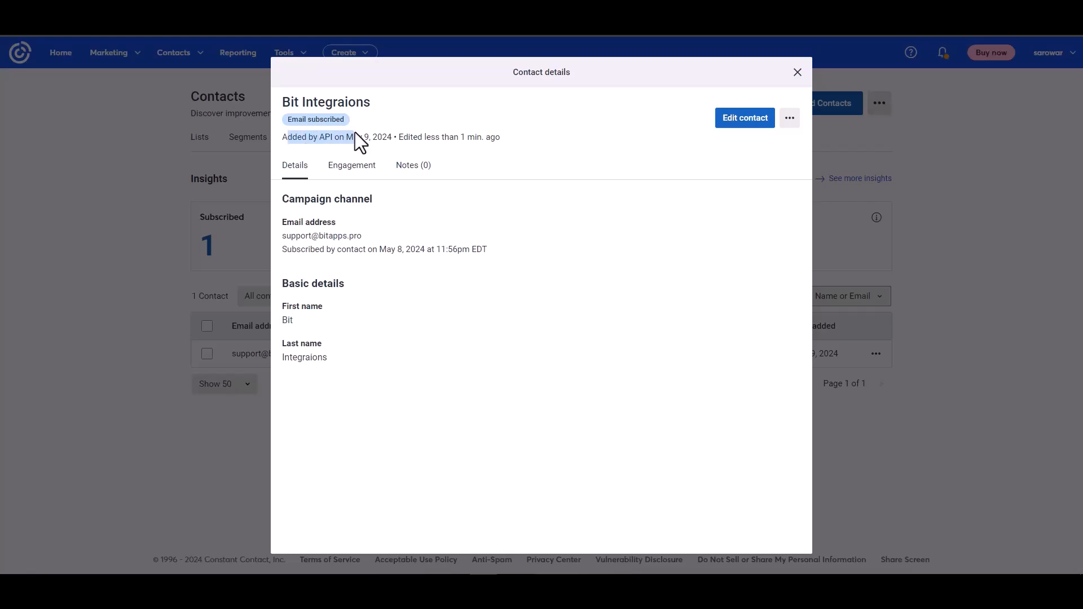
left_click(434, 292)
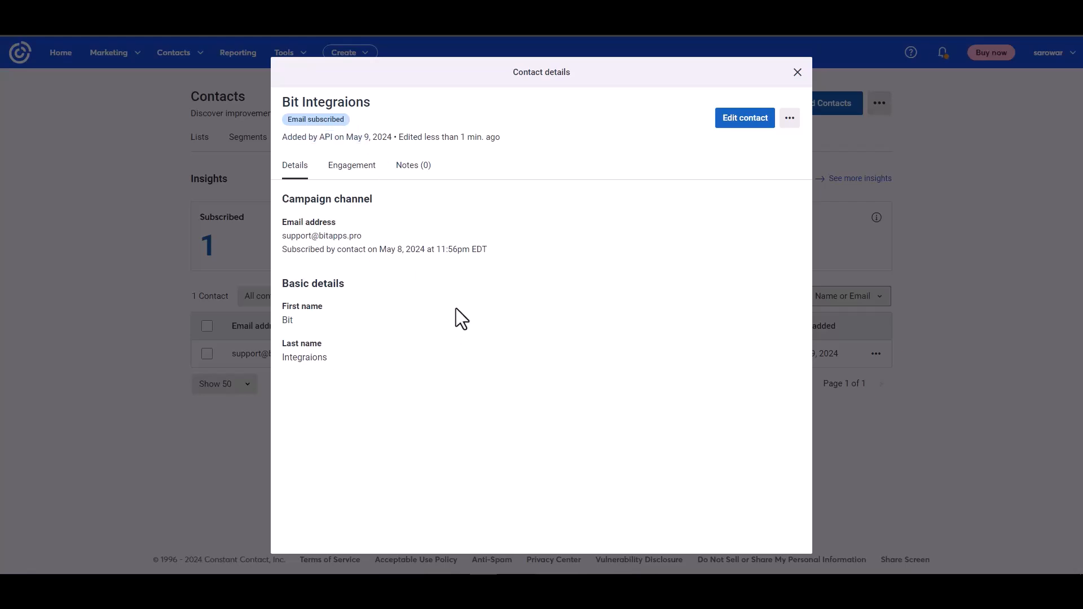